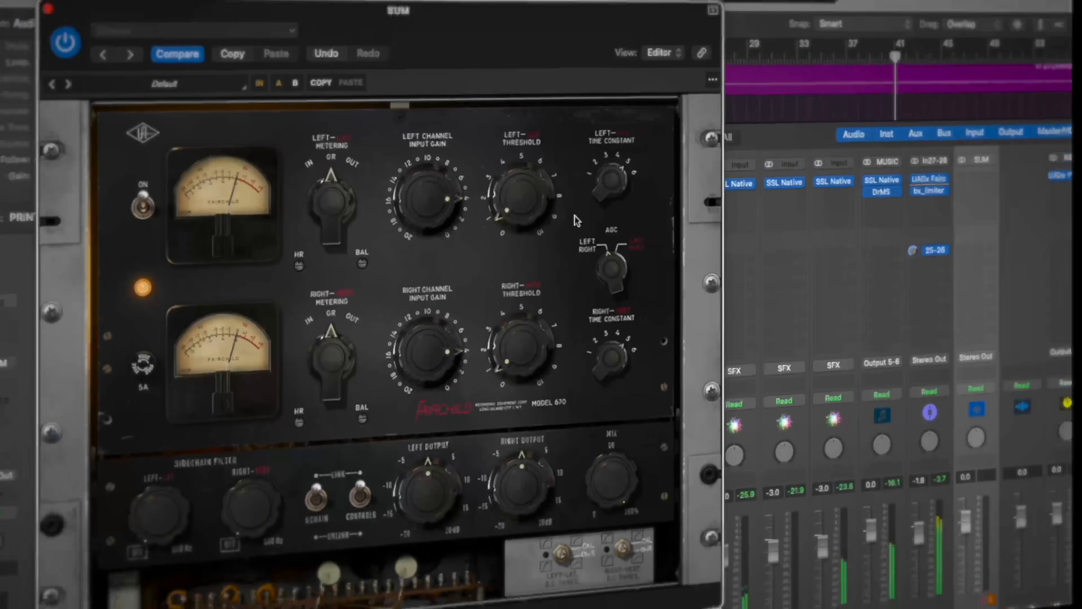
pyautogui.moveTo(626, 171); pyautogui.dragTo(624, 192)
pyautogui.moveTo(533, 350); pyautogui.dragTo(536, 301)
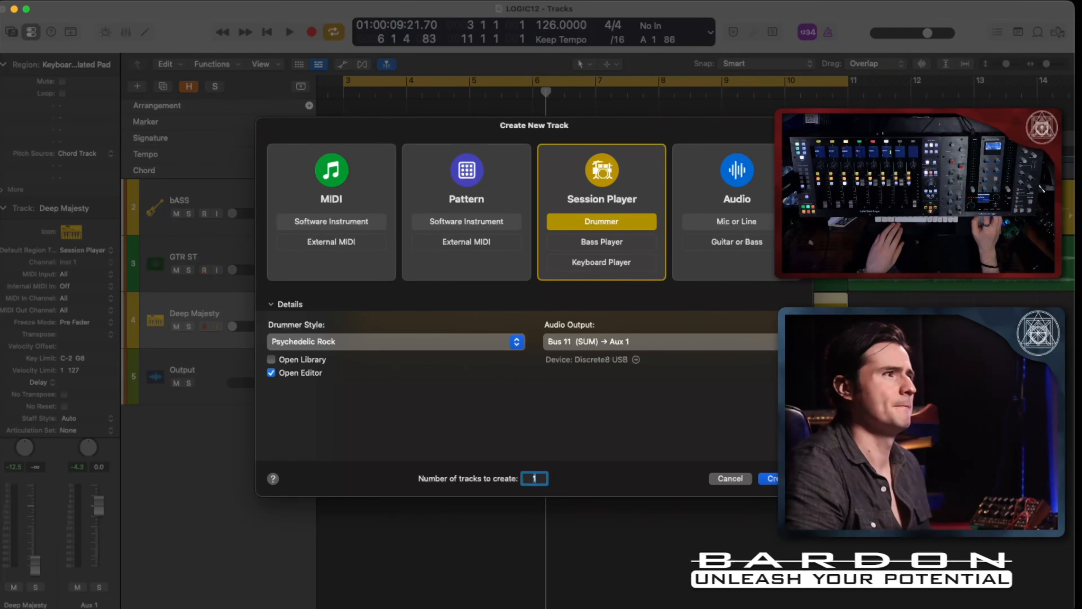
# Create one Session Player drummer track in the Psychedelic Rock style, routed to Bus 11 (SUM).
pyautogui.press('Return')
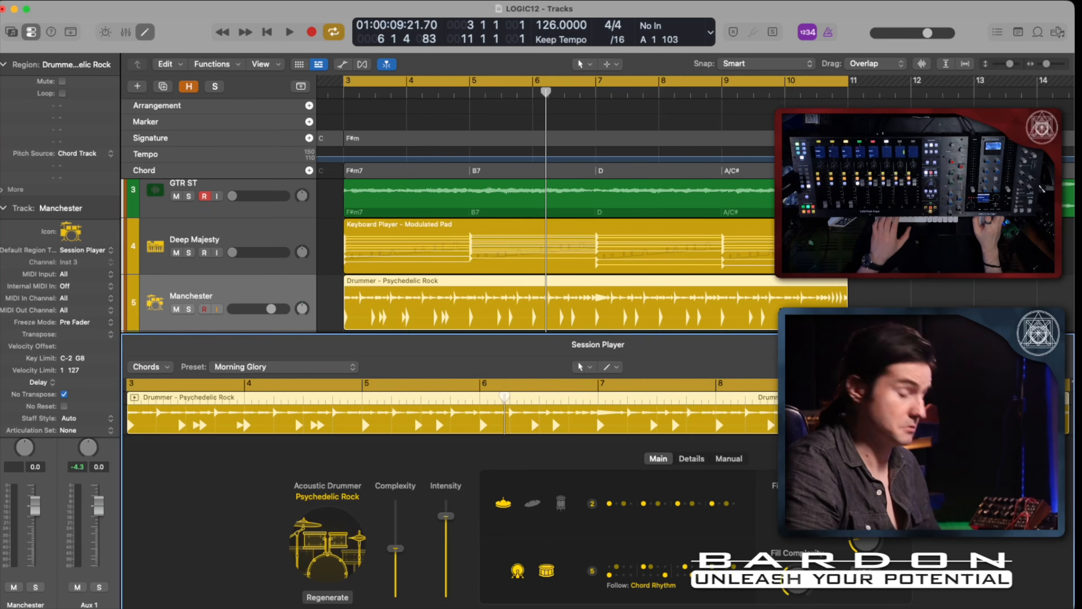
pyautogui.press('e')
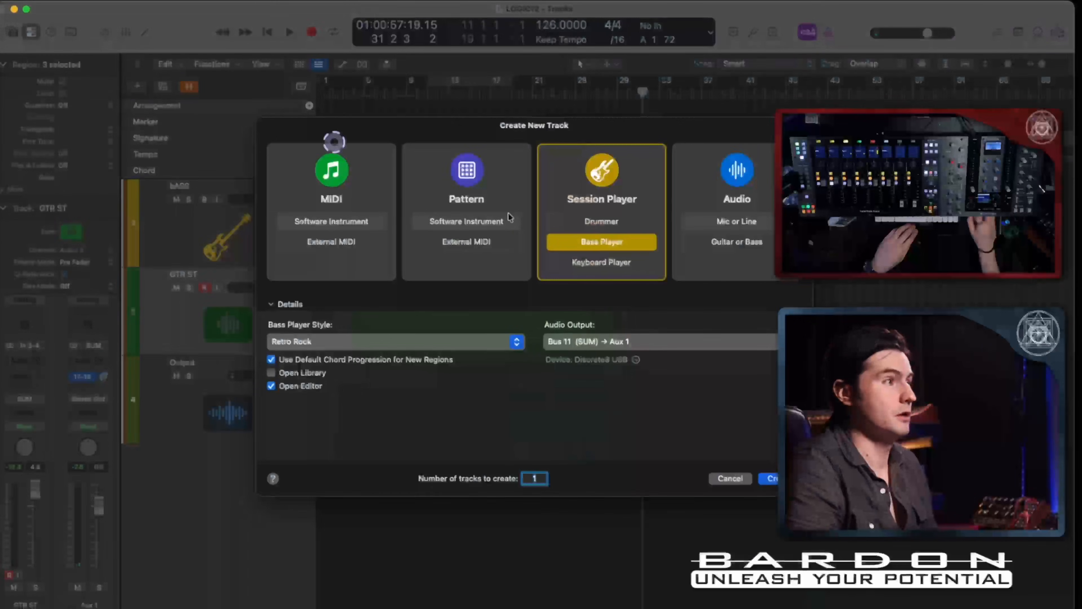
# Create a Session Player Keyboard Player track in the Modulated Pad style and hide the region editor.
pyautogui.click(564, 261)
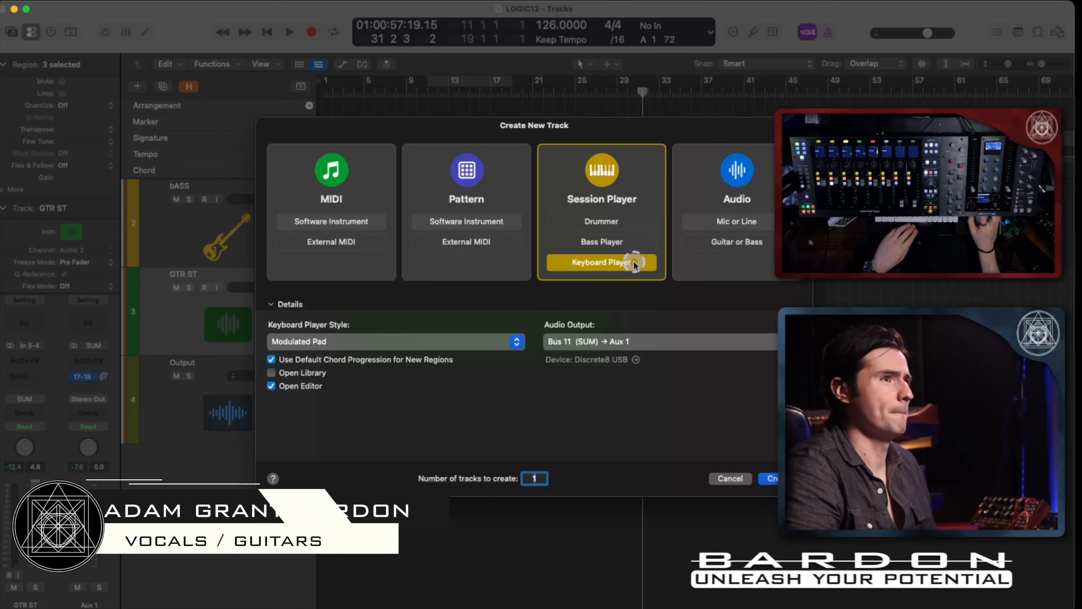
pyautogui.click(426, 334)
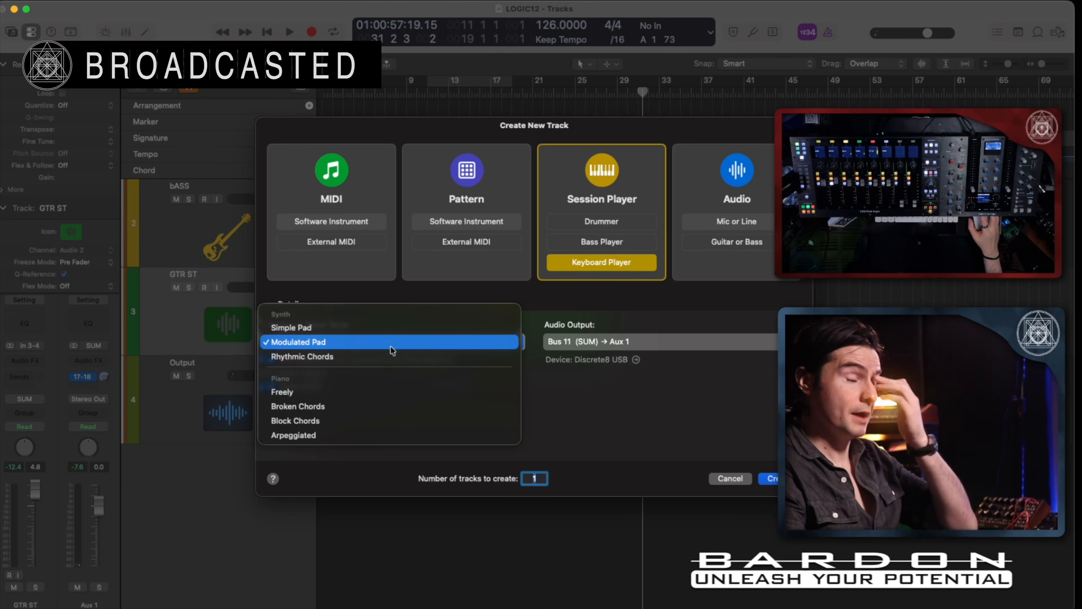
pyautogui.click(416, 346)
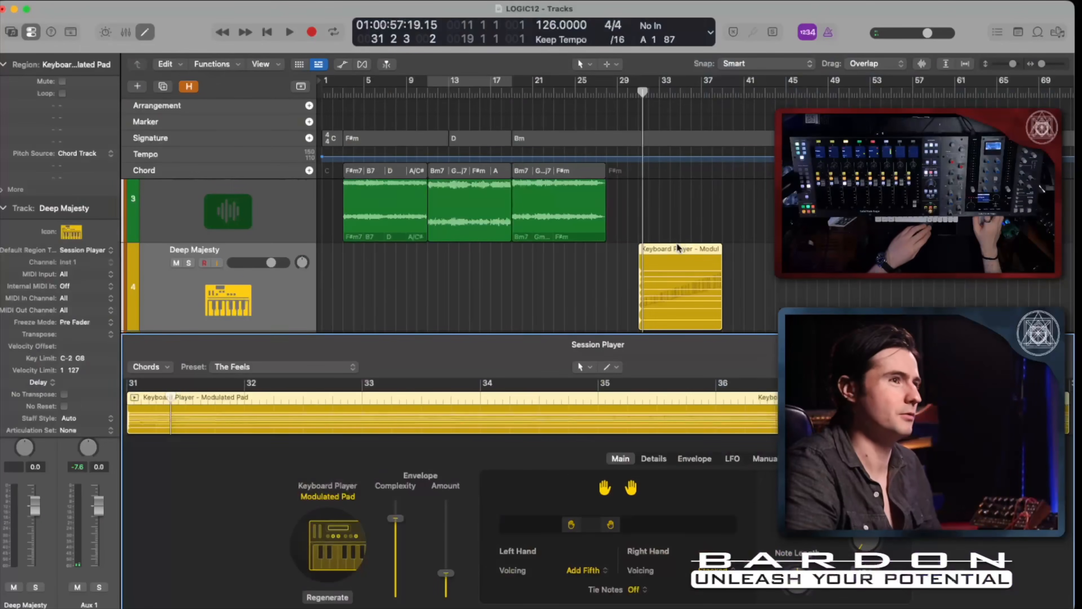
pyautogui.press('e')
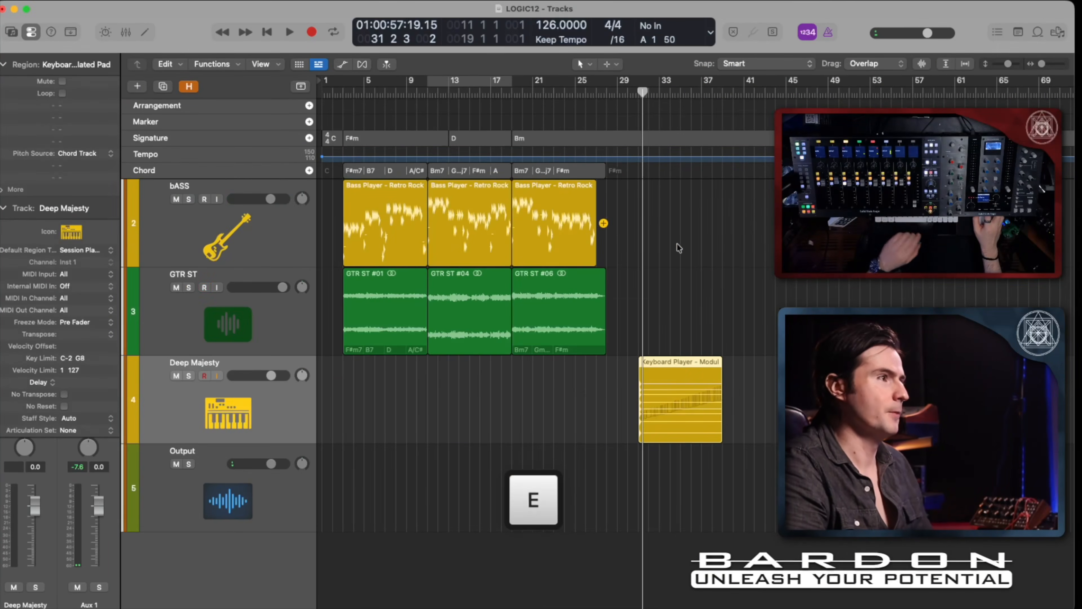
# Move the Modulated Pad keyboard region to start at bar 3, aligned with the first bass and guitar regions.
pyautogui.click(680, 390)
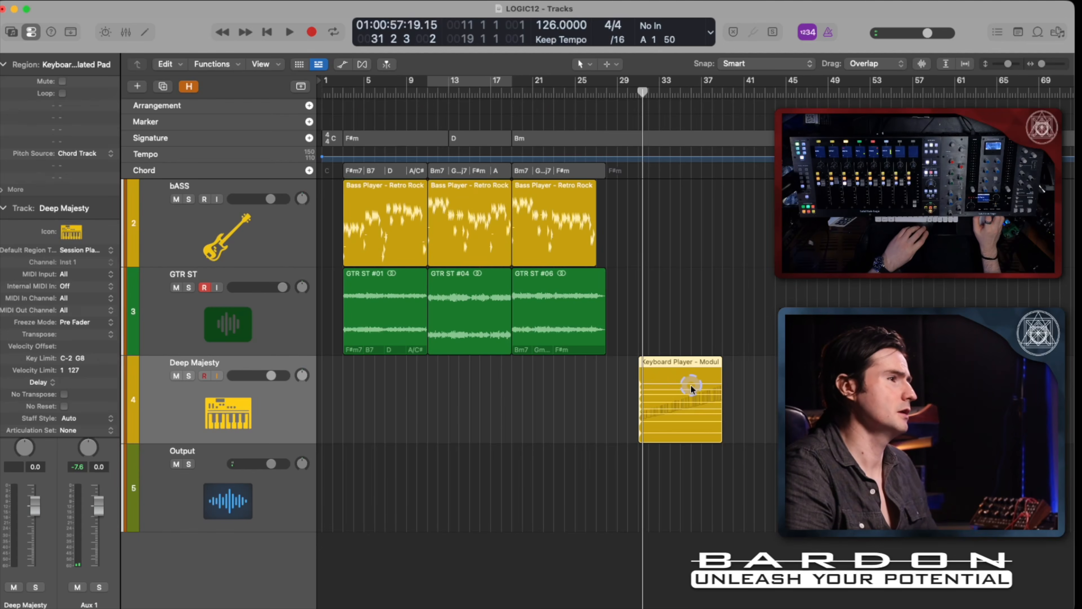
pyautogui.moveTo(691, 388); pyautogui.dragTo(394, 390)
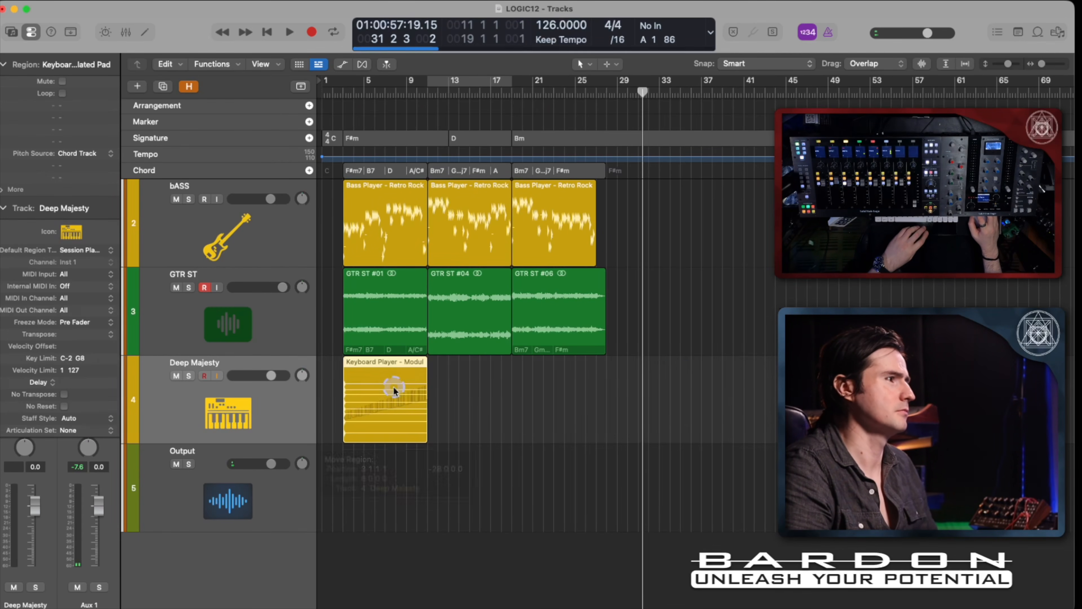
pyautogui.moveTo(438, 387)
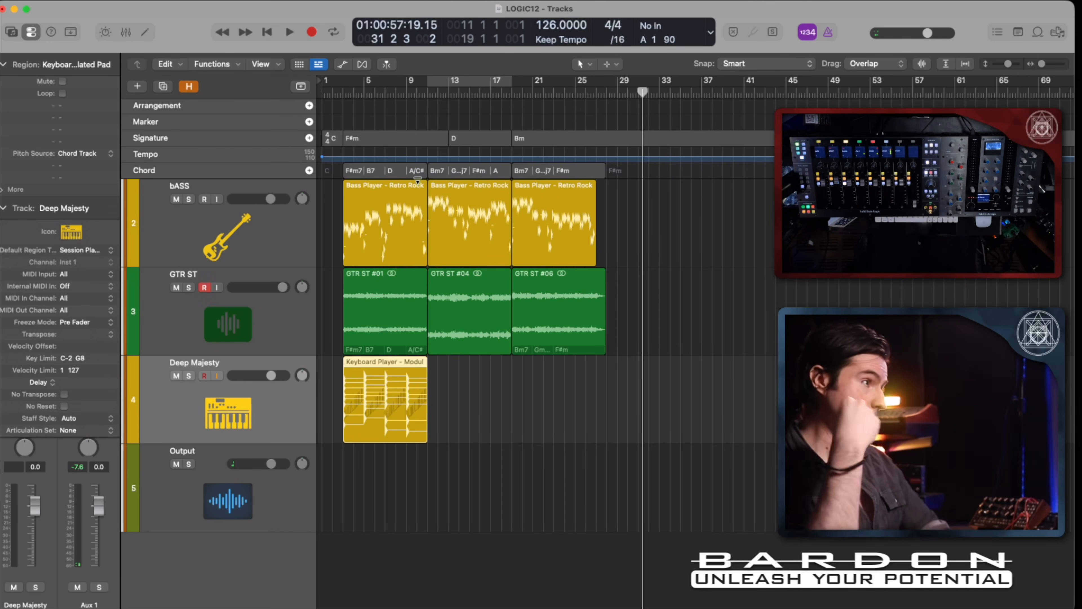
# Set the cycle range to the Modulated Pad region, bars 3 to 11, and audition the loop.
pyautogui.keyDown('ctrl'); pyautogui.keyDown('alt'); pyautogui.moveTo(483, 427); pyautogui.dragTo(350, 230); pyautogui.keyUp('alt'); pyautogui.keyUp('ctrl')
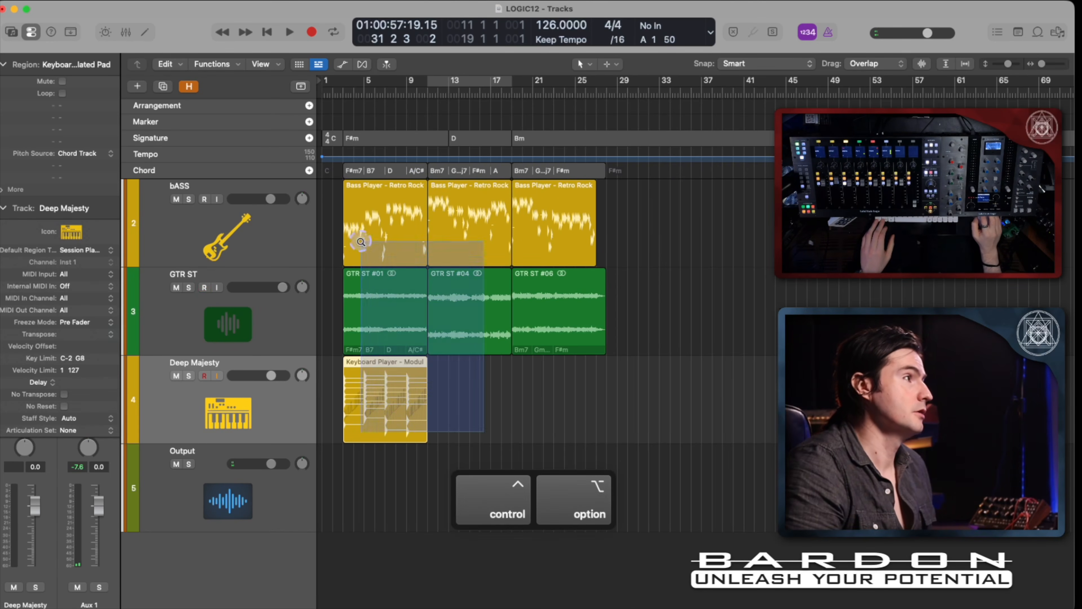
pyautogui.hscroll(-3, 430, 231)
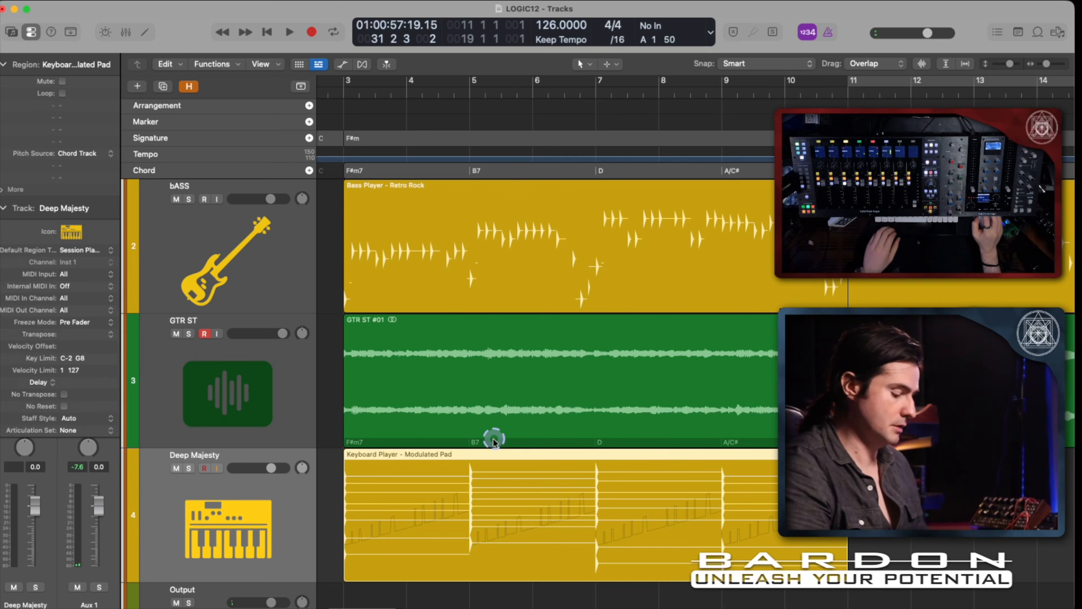
pyautogui.press('shift+super+u')
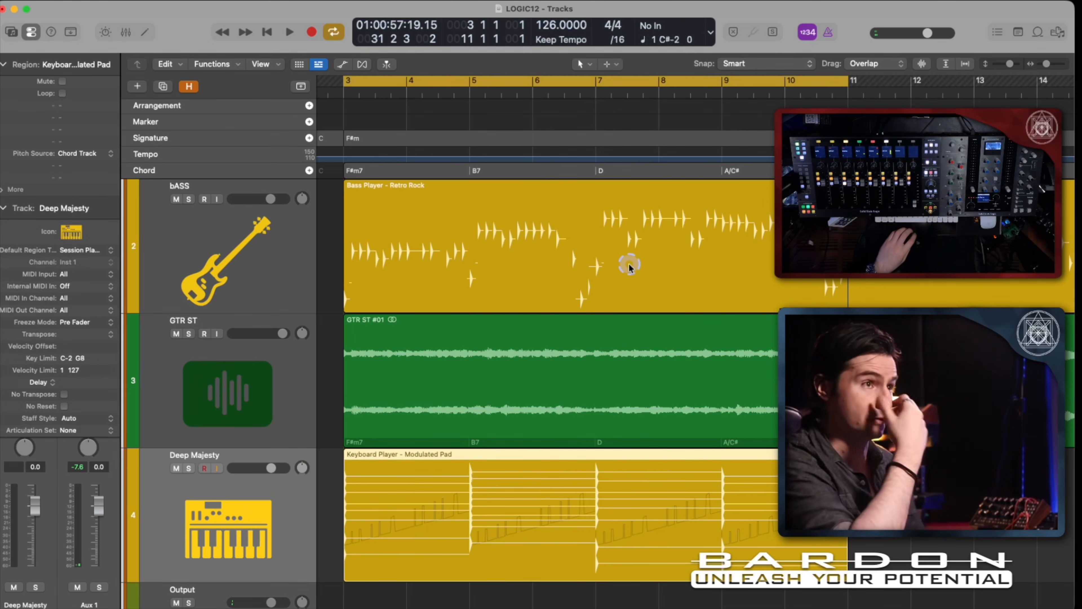
pyautogui.press('space')
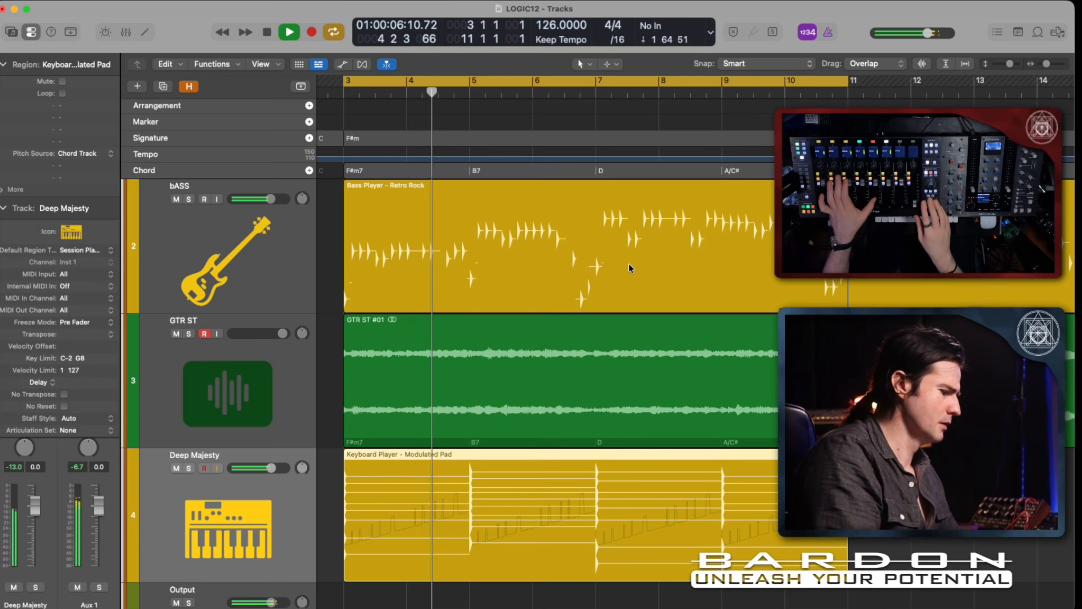
pyautogui.press('s')
pyautogui.press('s')
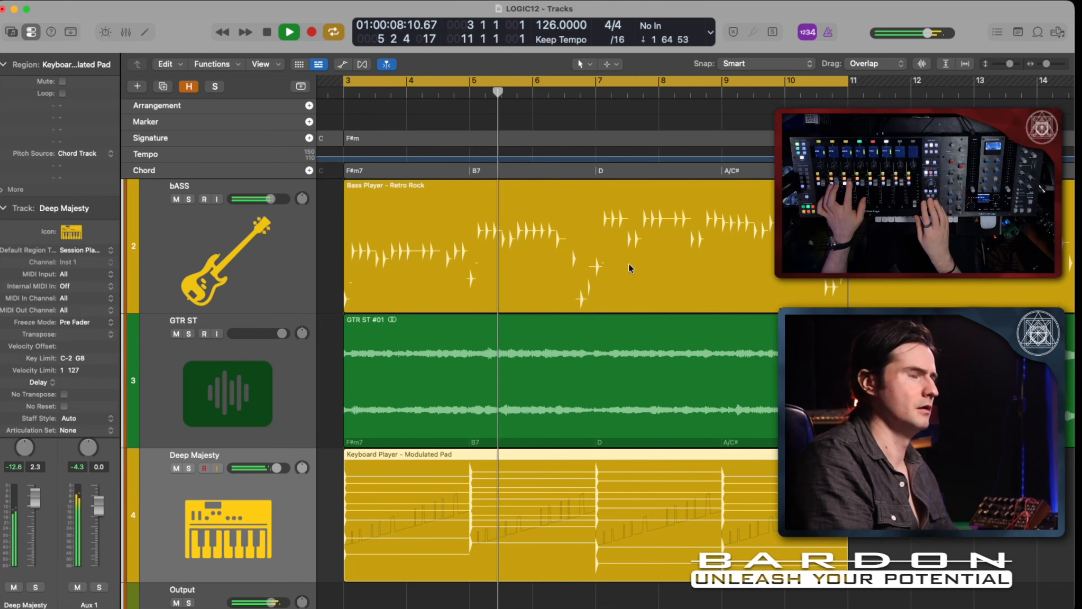
pyautogui.press('space')
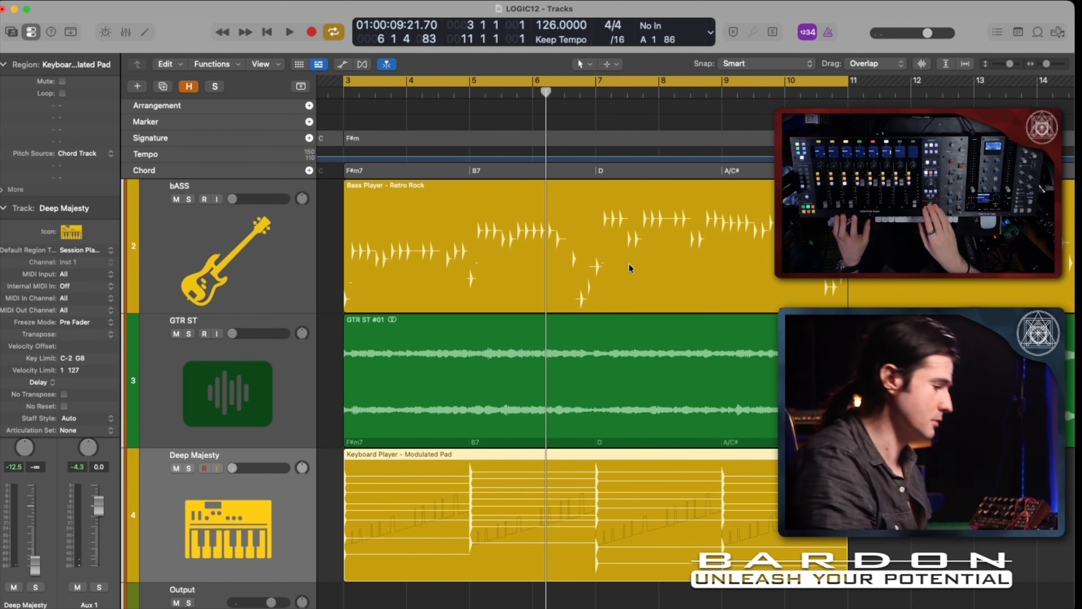
# Add a Session Player Drummer track in the Psychedelic Rock style and hide the region editor.
pyautogui.click(691, 300)
pyautogui.scroll(-5, 710, 300)
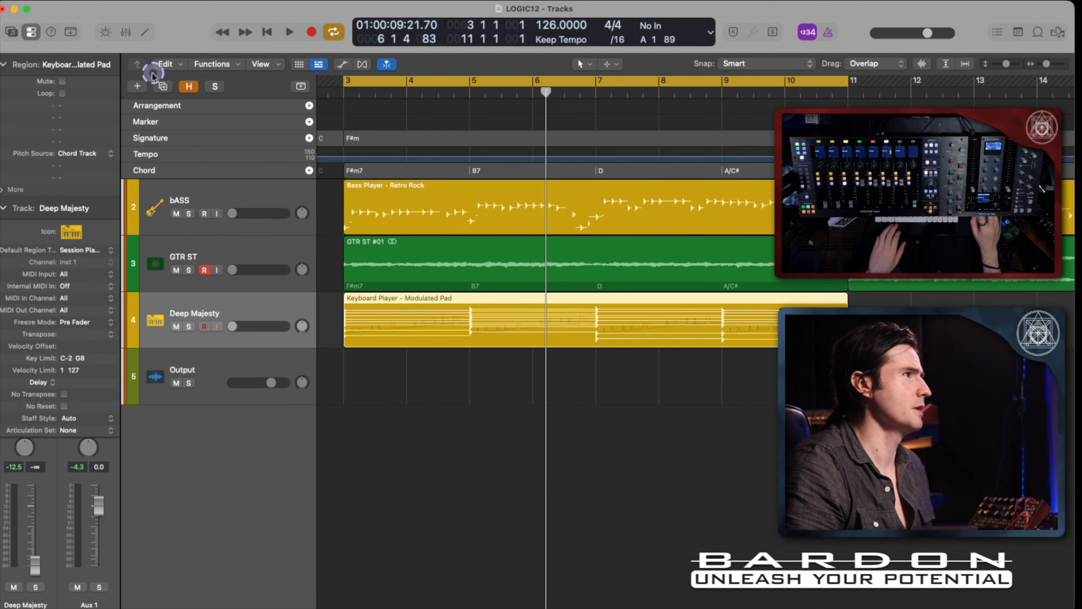
pyautogui.click(135, 86)
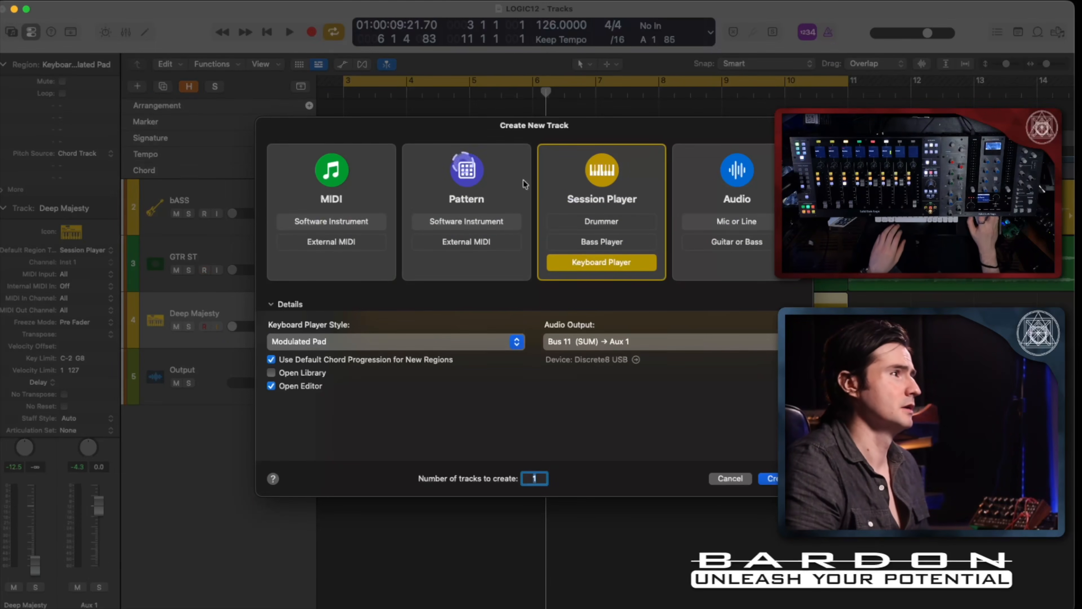
pyautogui.click(600, 224)
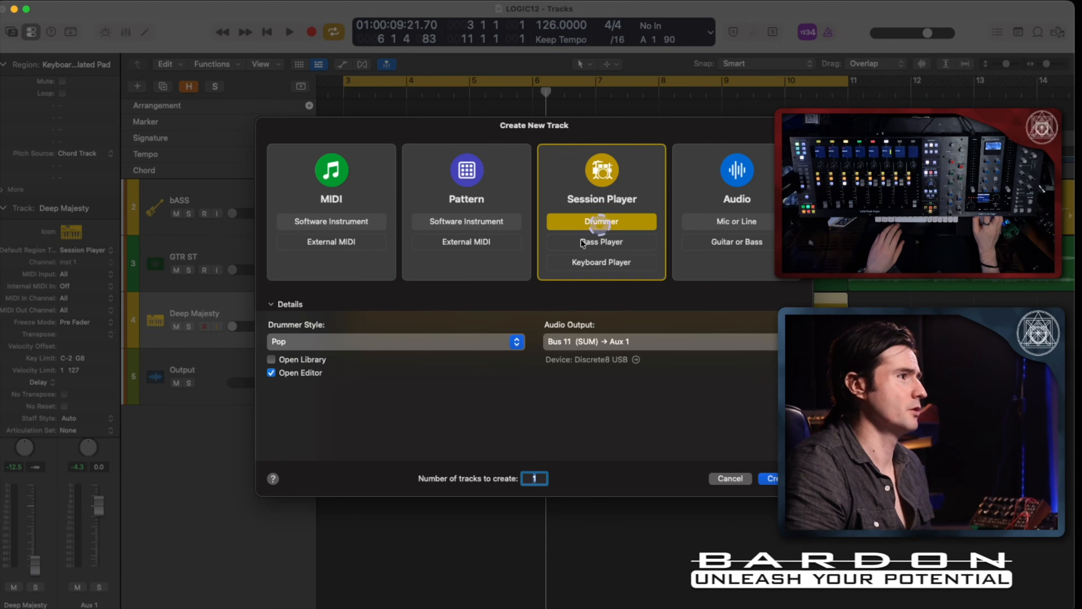
pyautogui.click(412, 343)
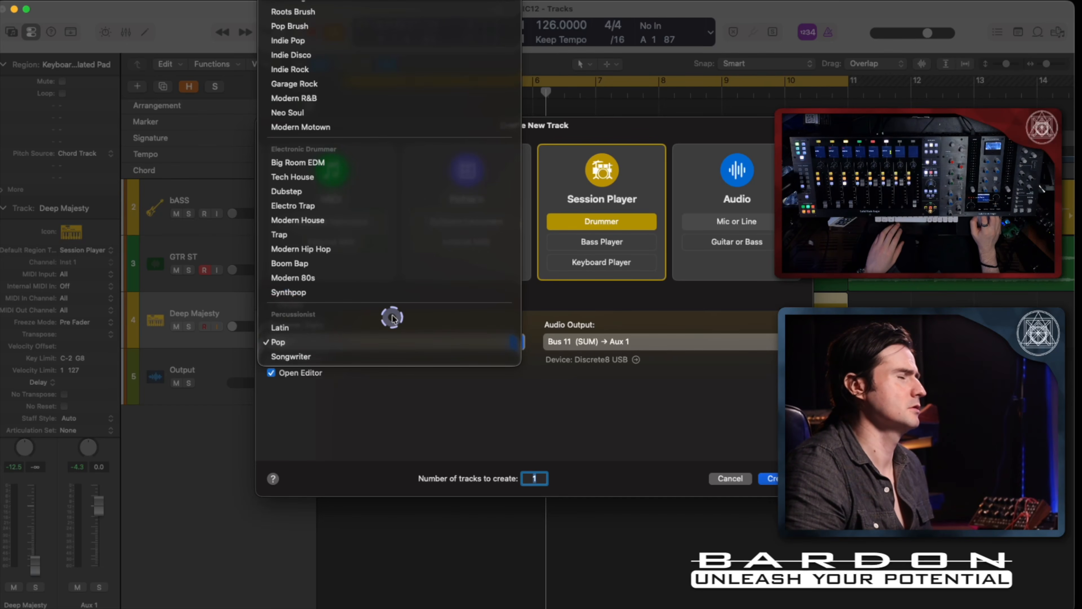
pyautogui.scroll(5, 428, 153)
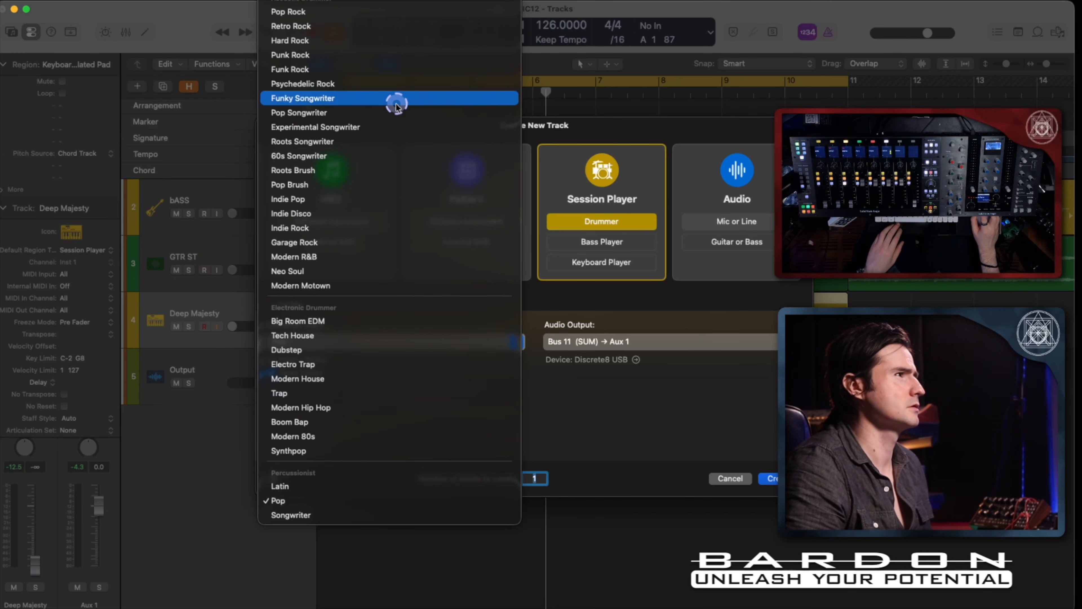
pyautogui.click(396, 88)
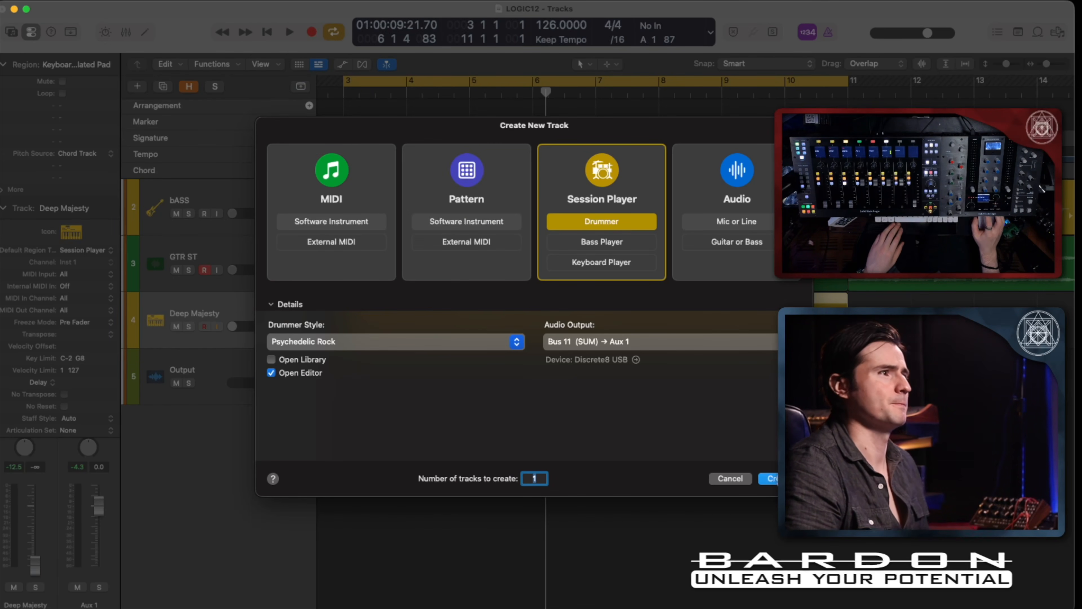
pyautogui.press('Return')
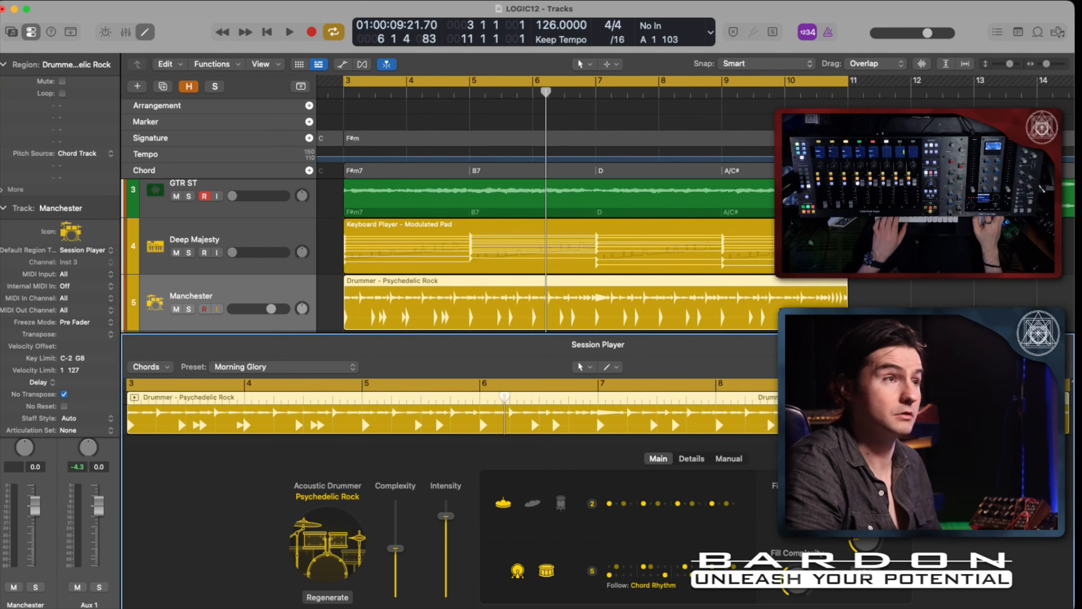
pyautogui.press('e')
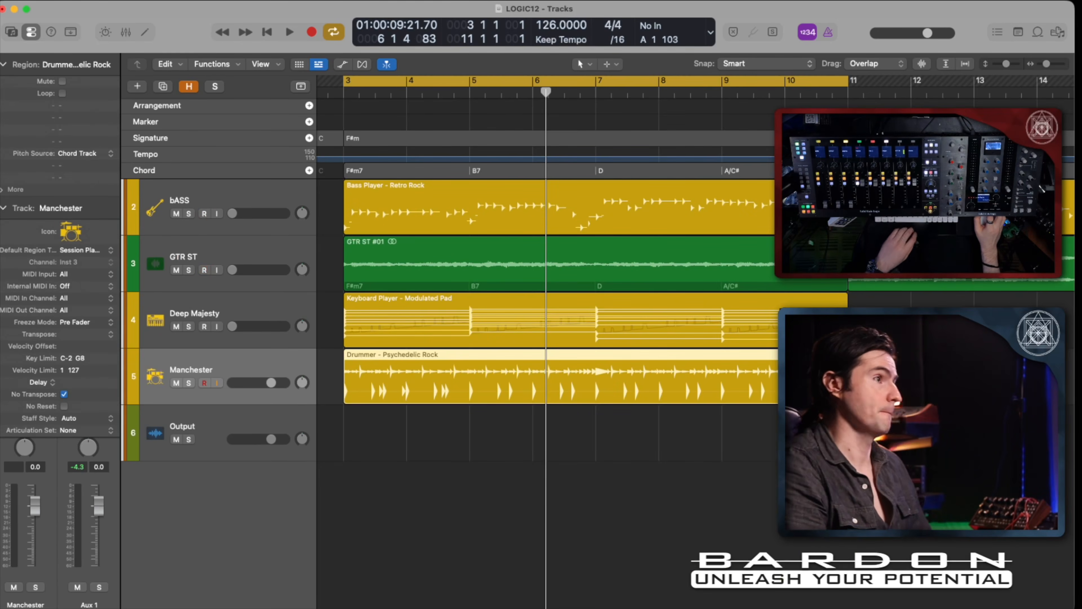
# Move the Manchester drummer track directly above the bass track and audition the loop with the drums.
pyautogui.press('space')
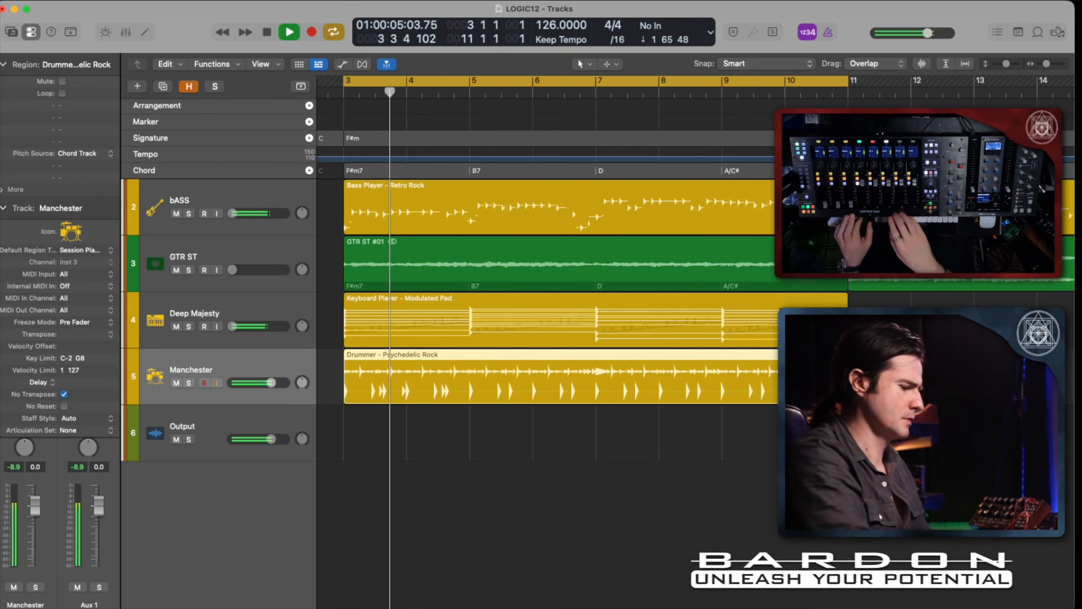
pyautogui.press('space')
pyautogui.moveTo(203, 361); pyautogui.dragTo(208, 187)
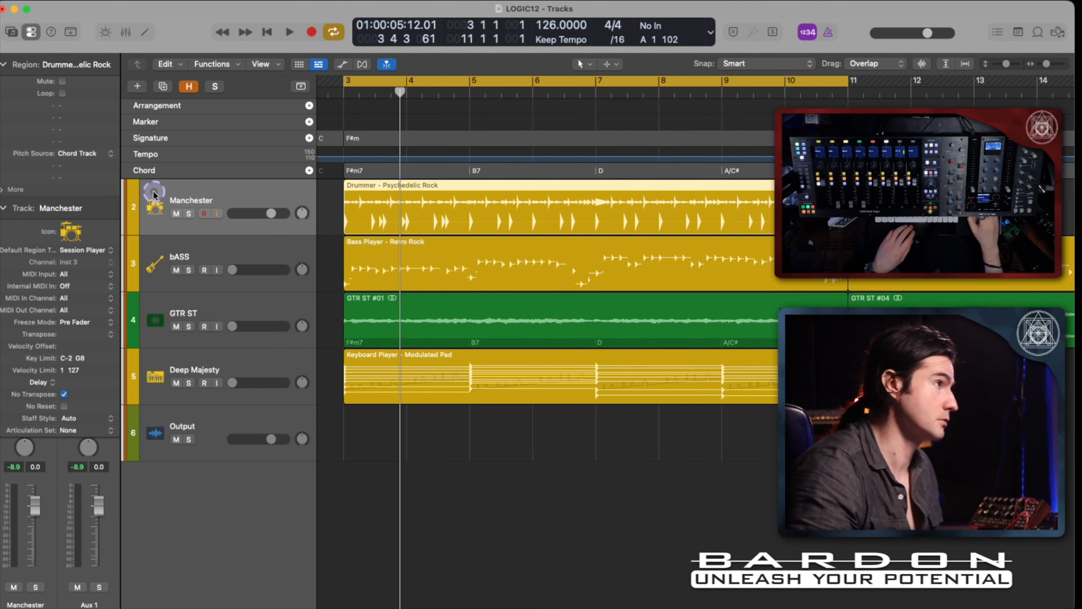
pyautogui.press('space')
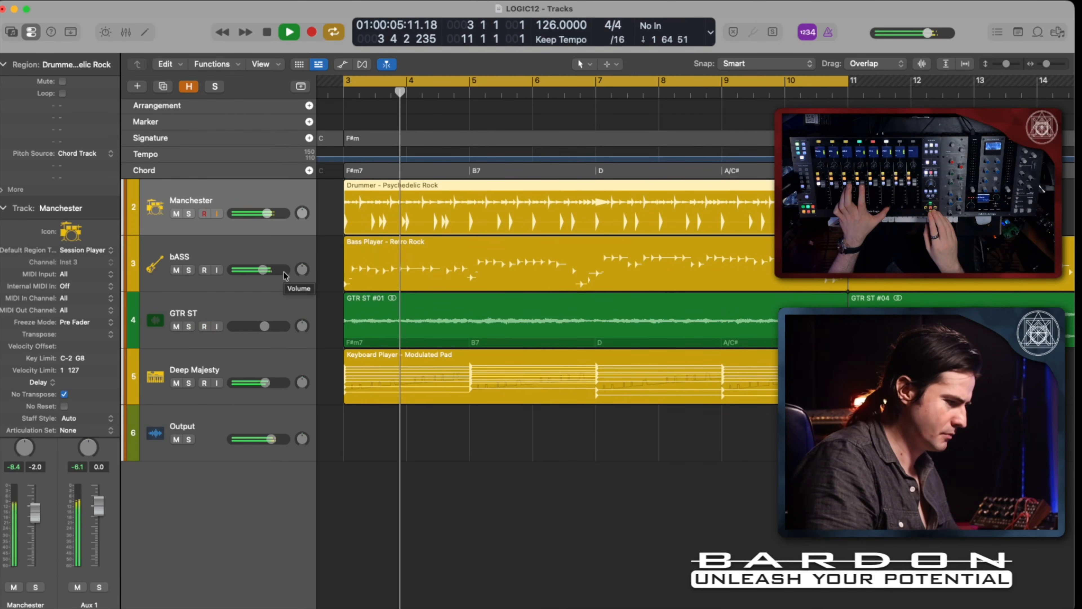
pyautogui.press('space')
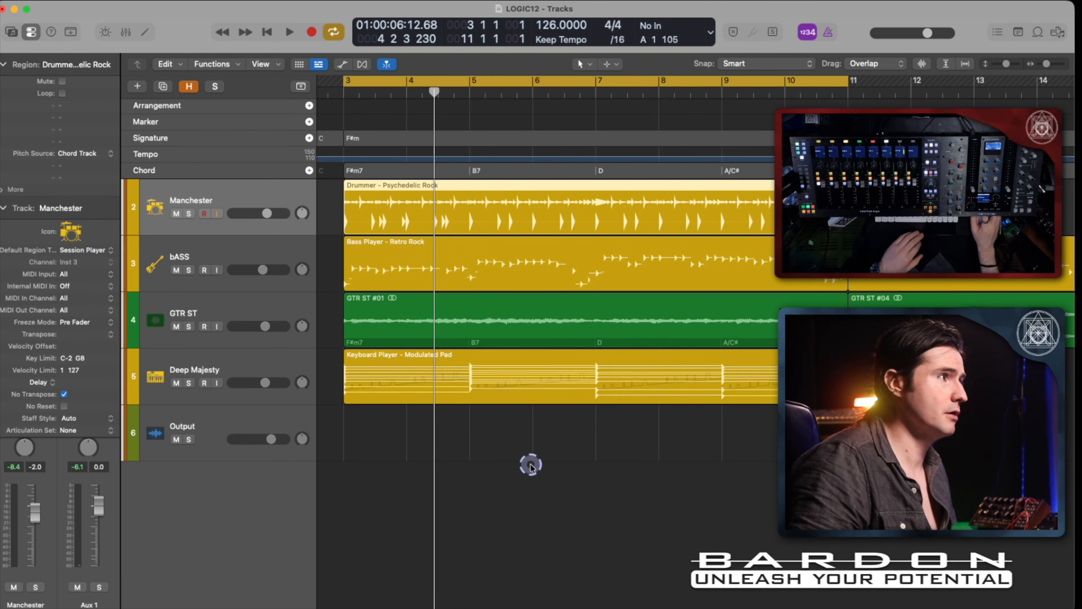
# Open the Modulated Pad region of the Deep Majesty track in the Session Player editor and hide the inspector.
pyautogui.scroll(-3, 518, 384)
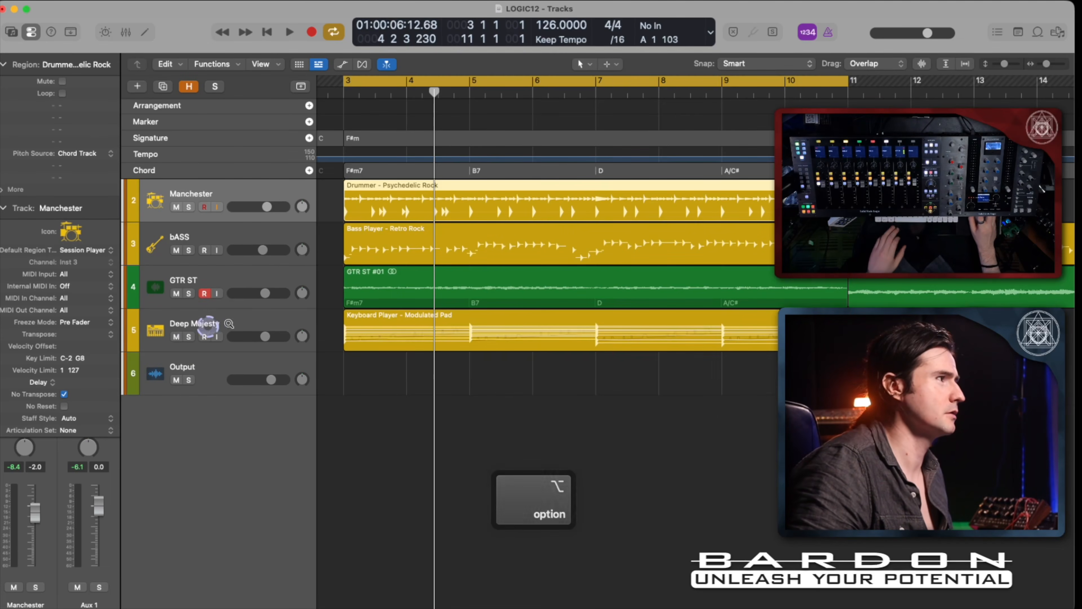
pyautogui.click(237, 324)
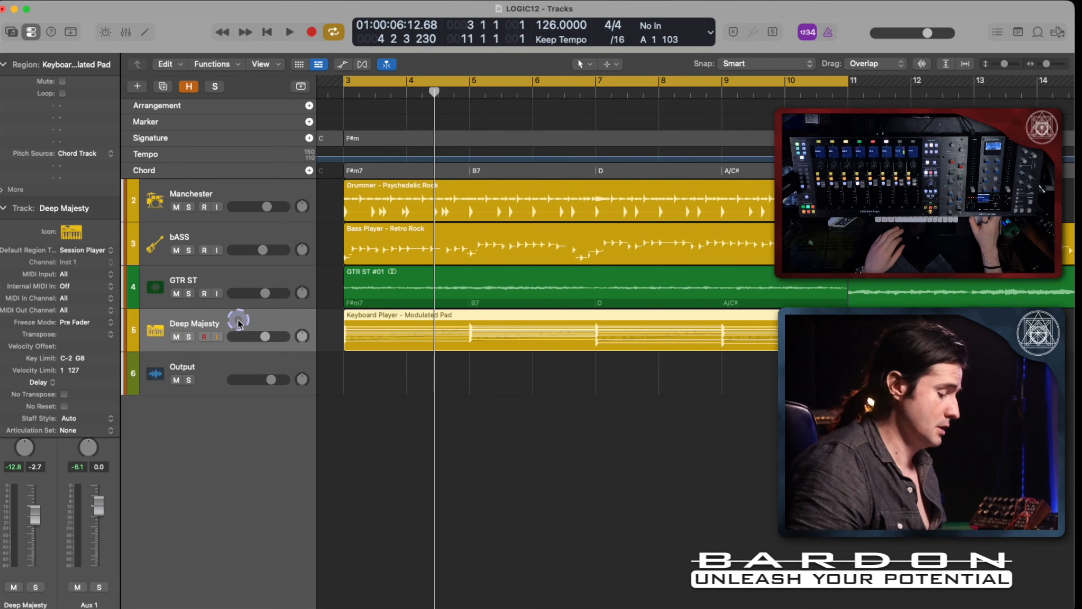
pyautogui.doubleClick(492, 326)
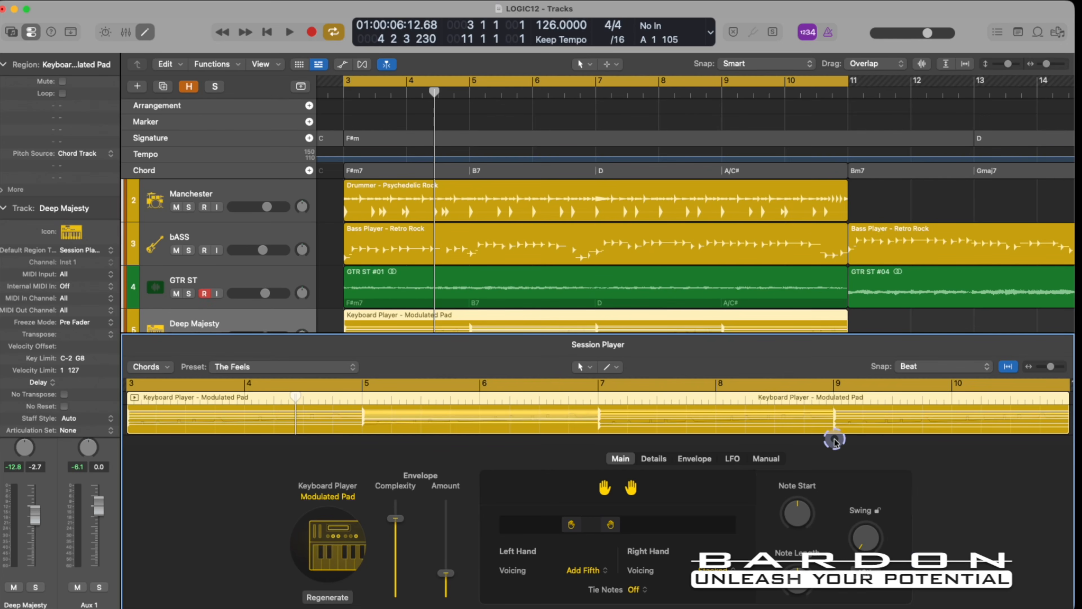
pyautogui.hscroll(5, 753, 443)
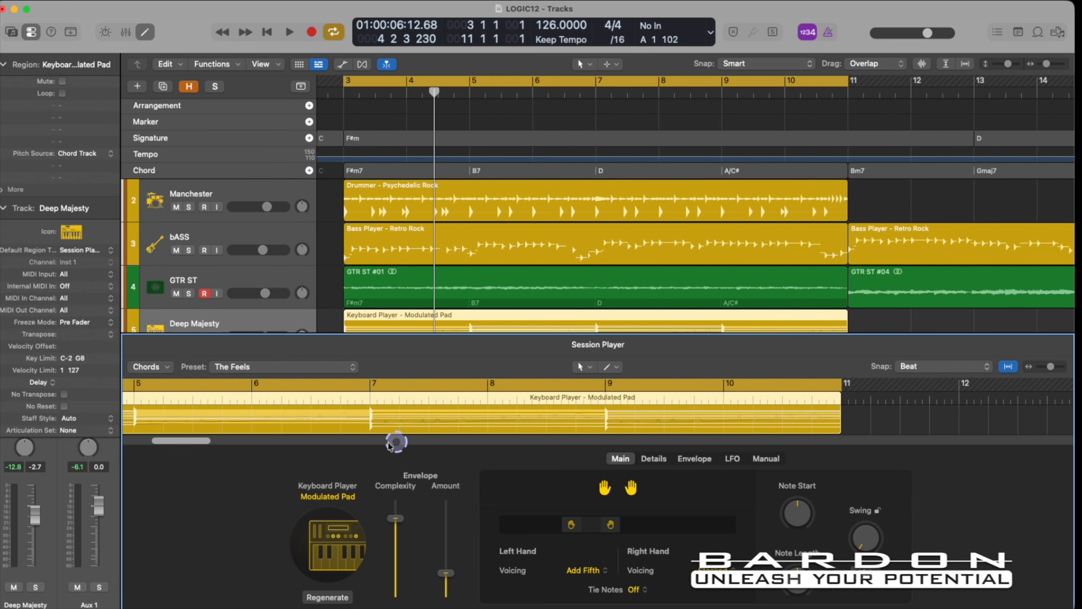
pyautogui.press('i')
pyautogui.click(464, 458)
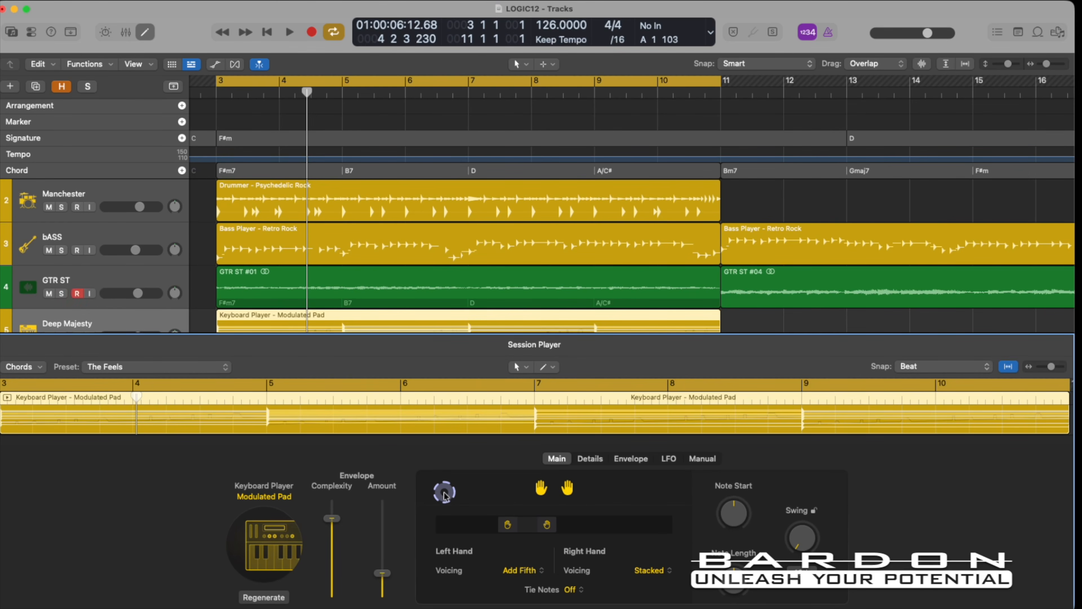
pyautogui.scroll(-4, 435, 237)
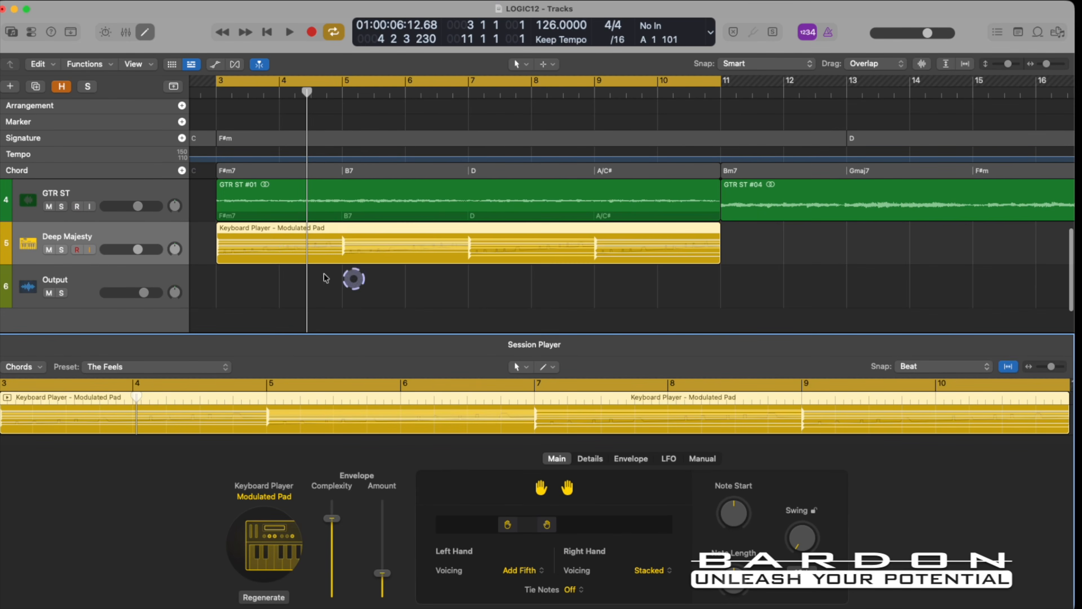
pyautogui.click(434, 462)
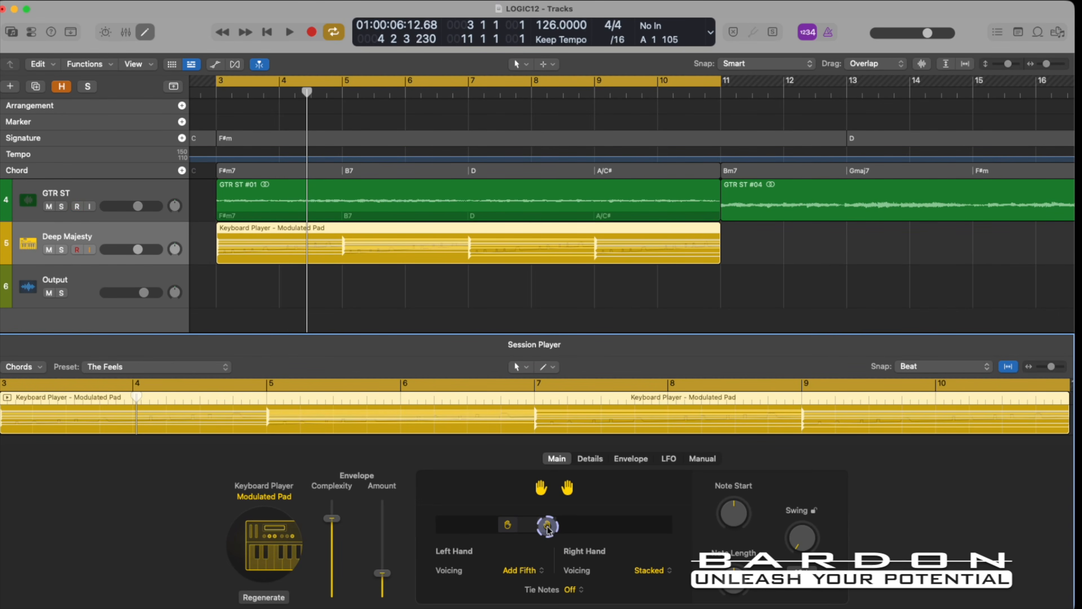
# Shift the keyboard player's right-hand position to a higher register and audition the loop.
pyautogui.moveTo(547, 529); pyautogui.dragTo(572, 530)
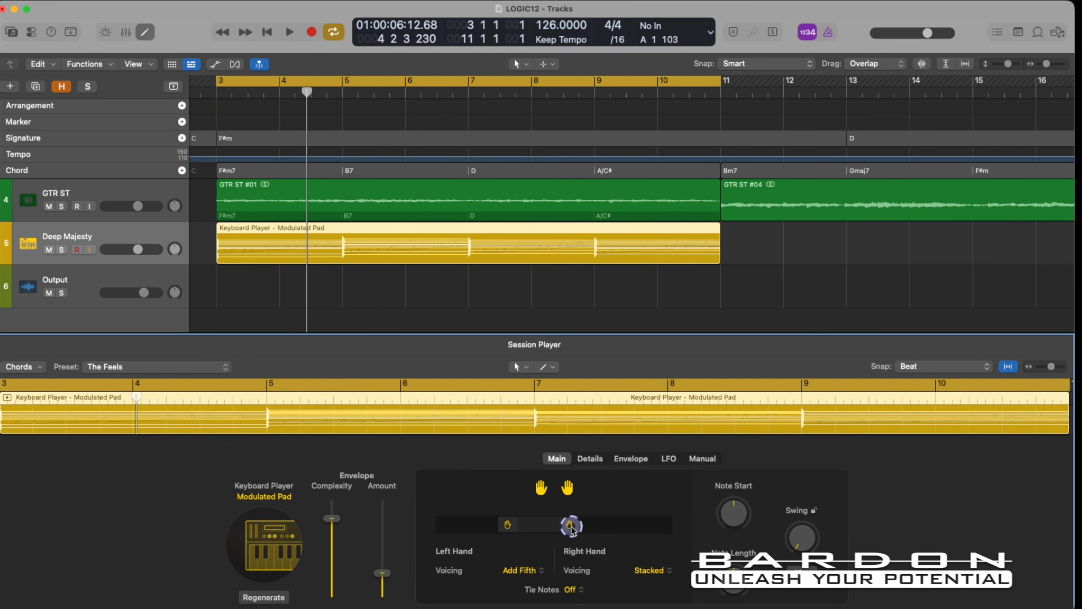
pyautogui.press('space')
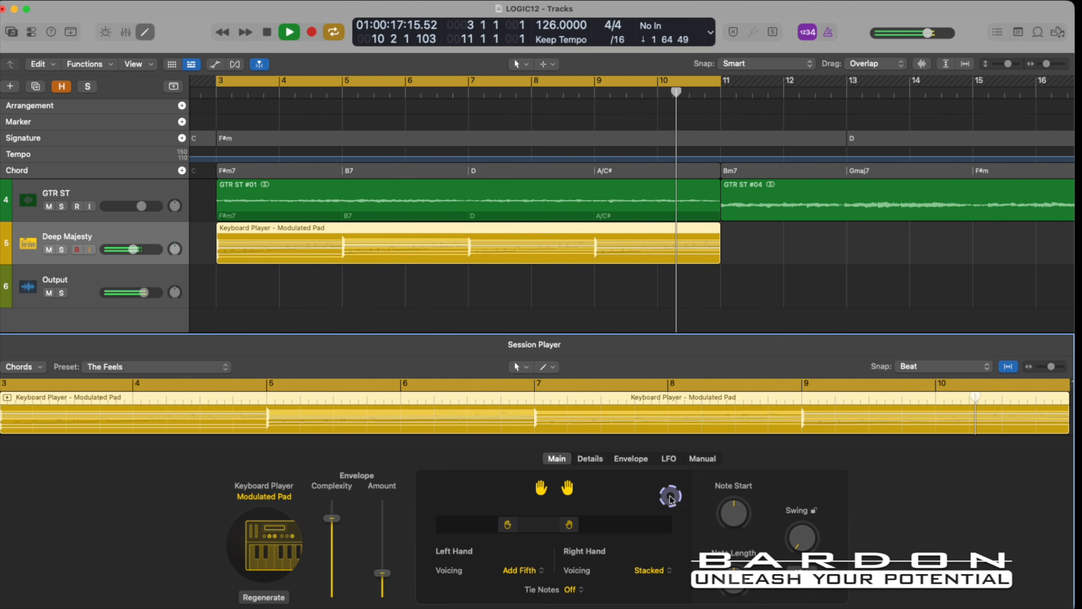
pyautogui.press('space')
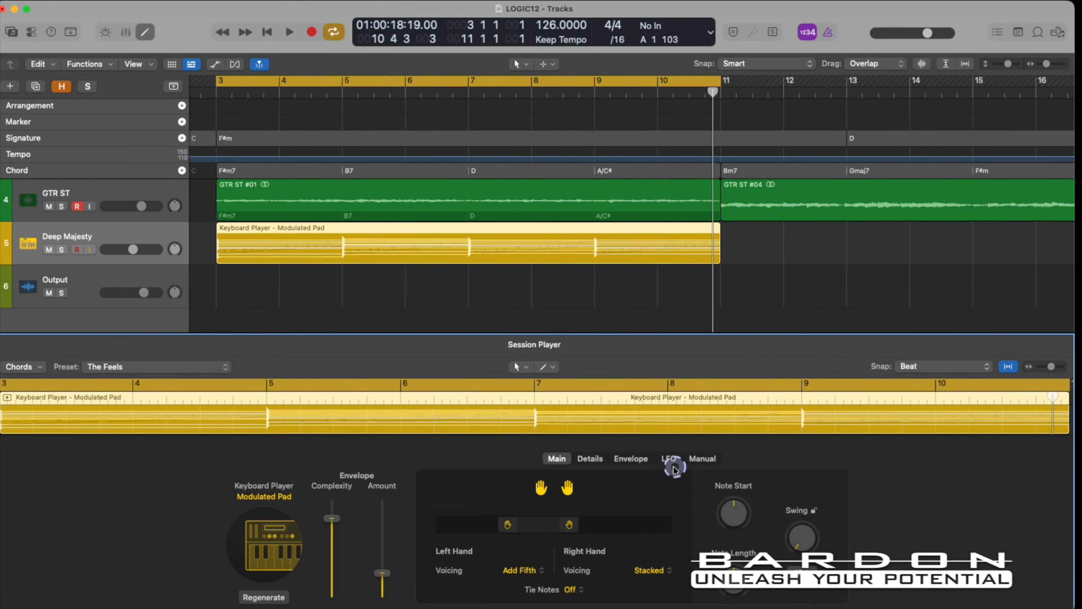
# Look through the keyboard player's Envelope, LFO and Manual settings, then return to the Envelope settings.
pyautogui.click(624, 460)
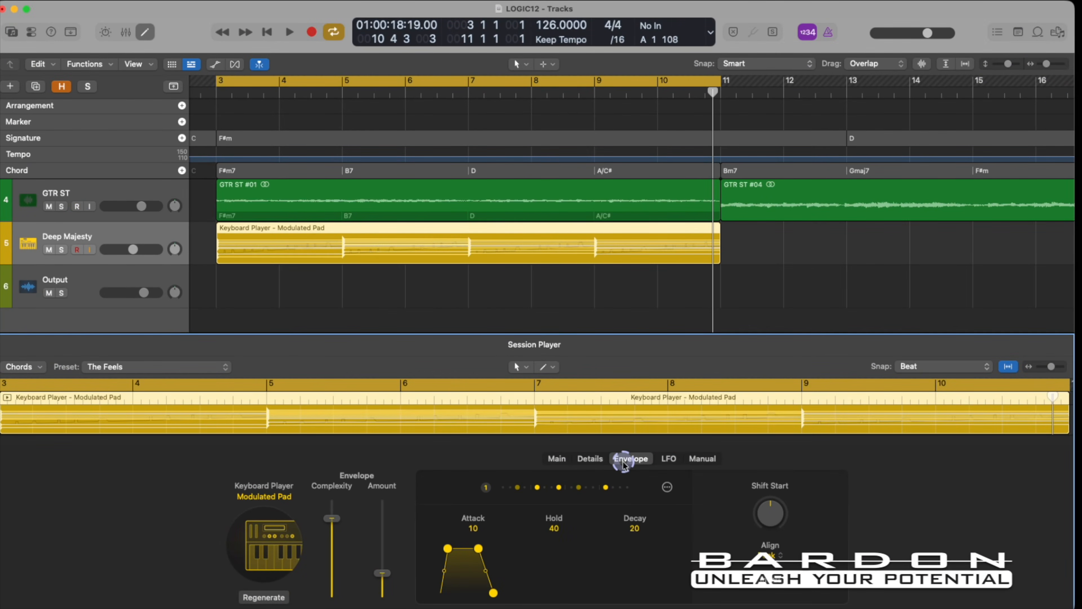
pyautogui.click(670, 459)
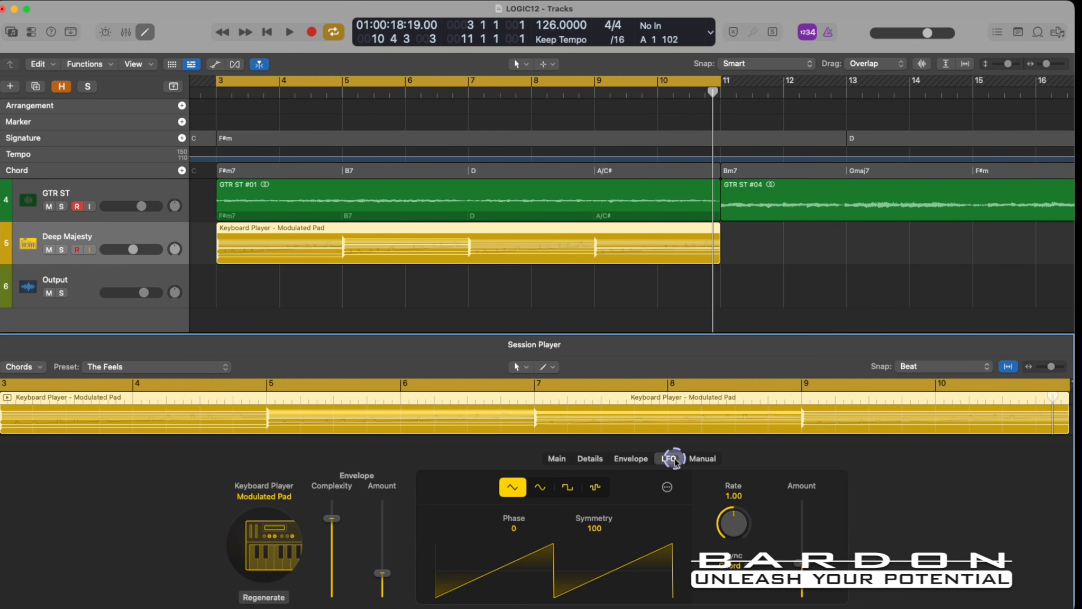
pyautogui.click(692, 457)
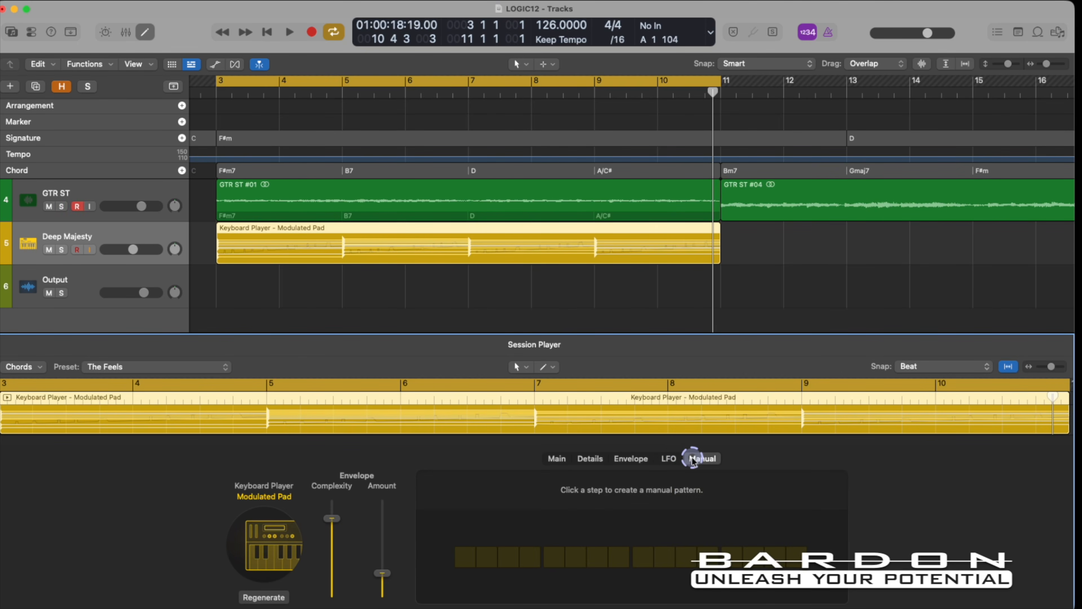
pyautogui.click(633, 459)
pyautogui.press('alt+super')
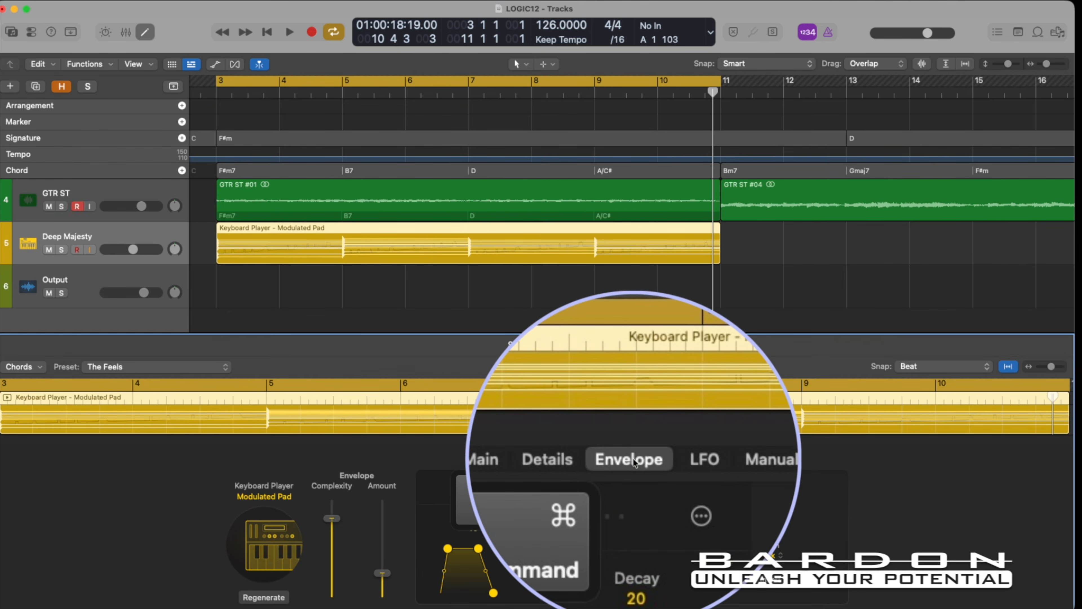
pyautogui.moveTo(664, 470)
pyautogui.mouseDown()
pyautogui.moveTo(611, 451)
pyautogui.moveTo(682, 446)
pyautogui.moveTo(669, 440)
pyautogui.mouseUp()
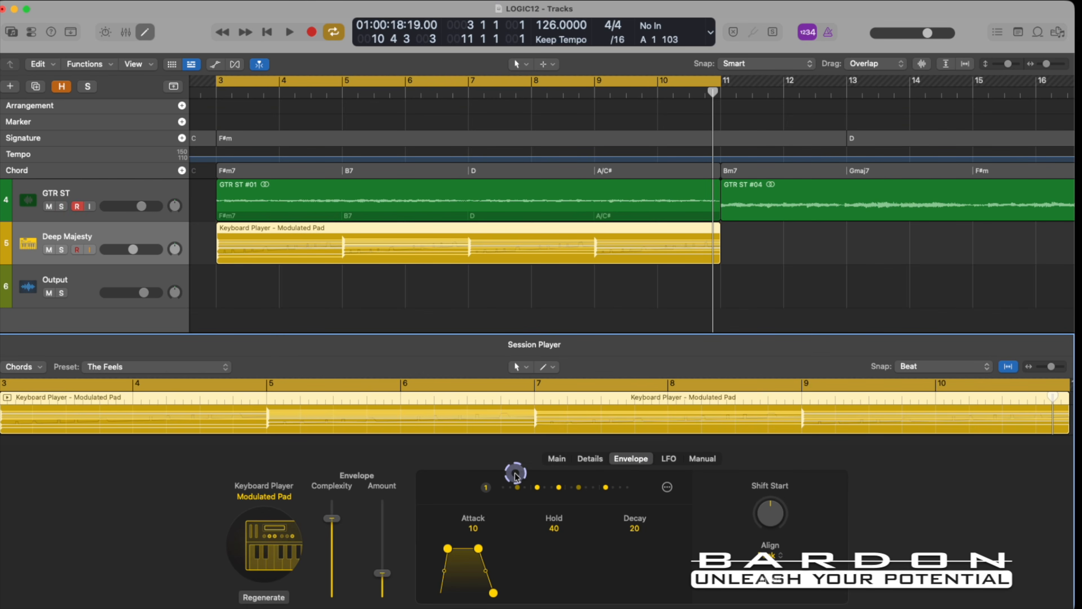
# Review the available envelope trigger patterns, keep pattern 1, and set the envelope's attack to 14.
pyautogui.click(548, 493)
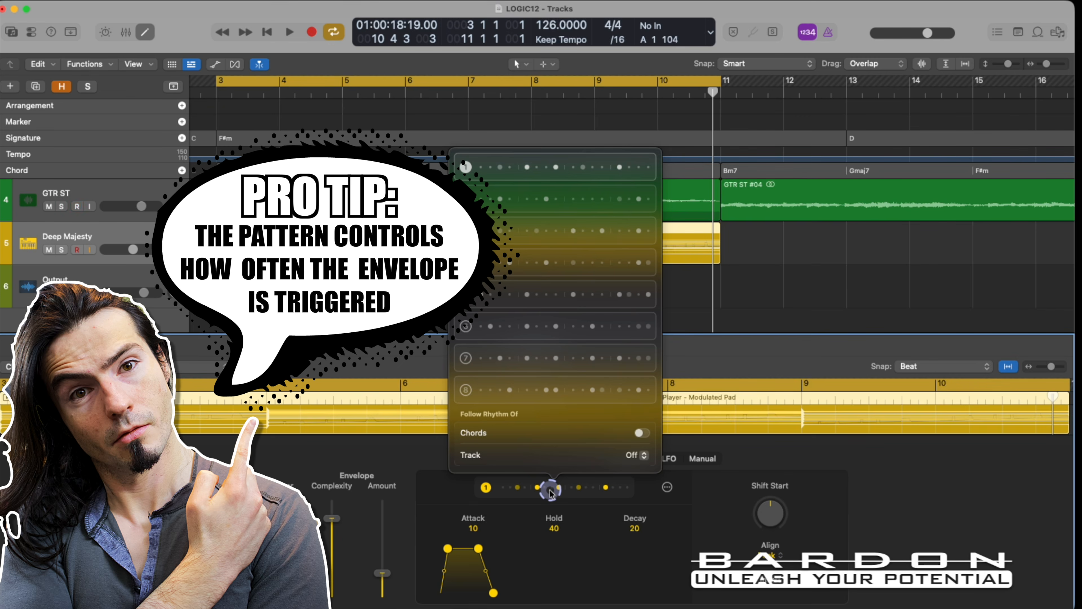
pyautogui.click(550, 490)
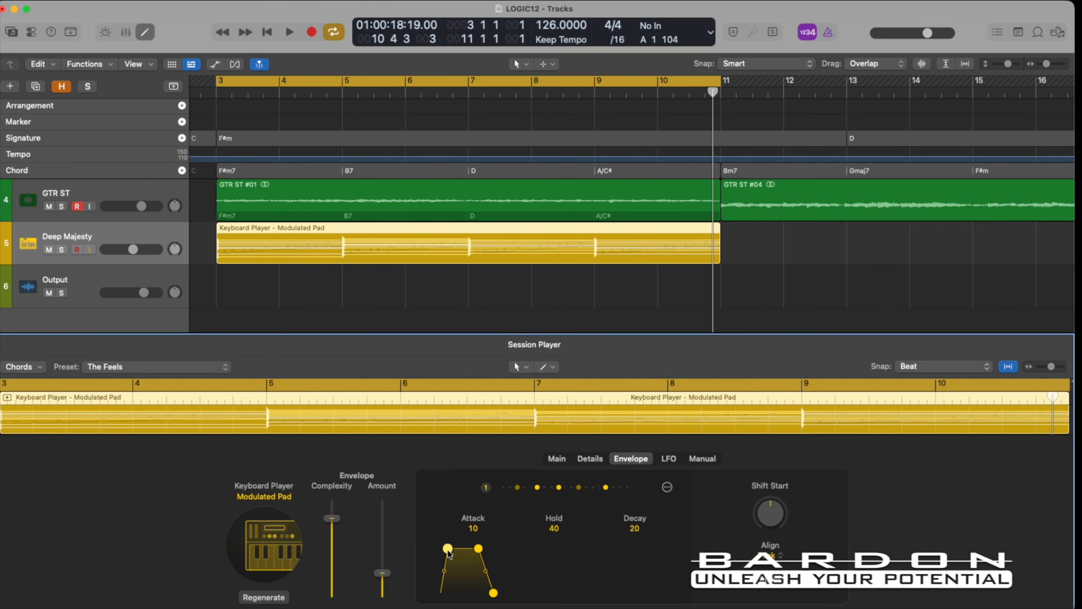
pyautogui.moveTo(447, 549)
pyautogui.mouseDown()
pyautogui.moveTo(428, 551)
pyautogui.moveTo(451, 549)
pyautogui.mouseUp()
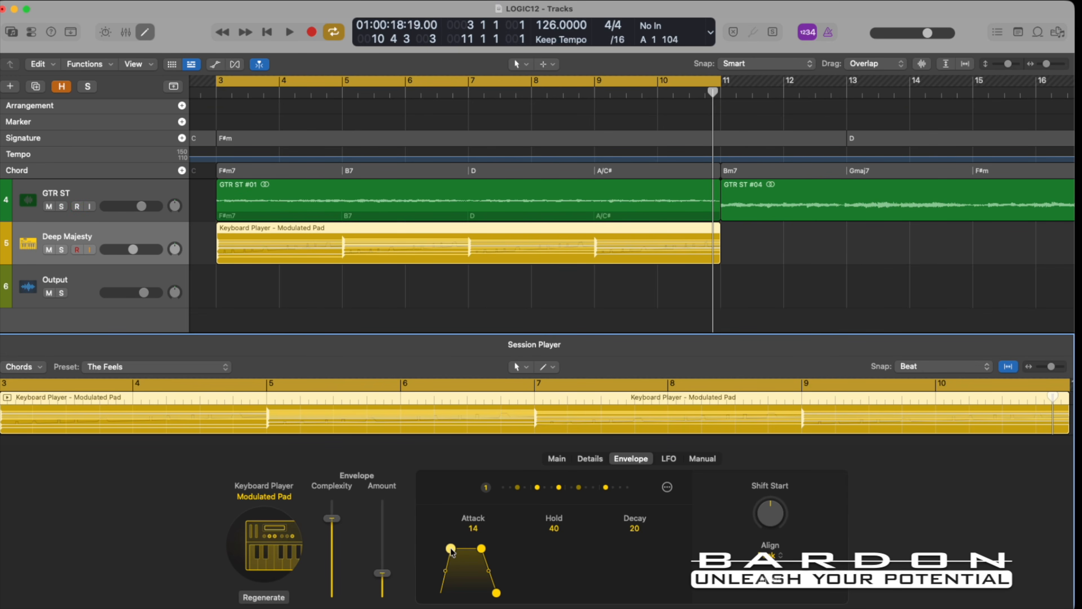
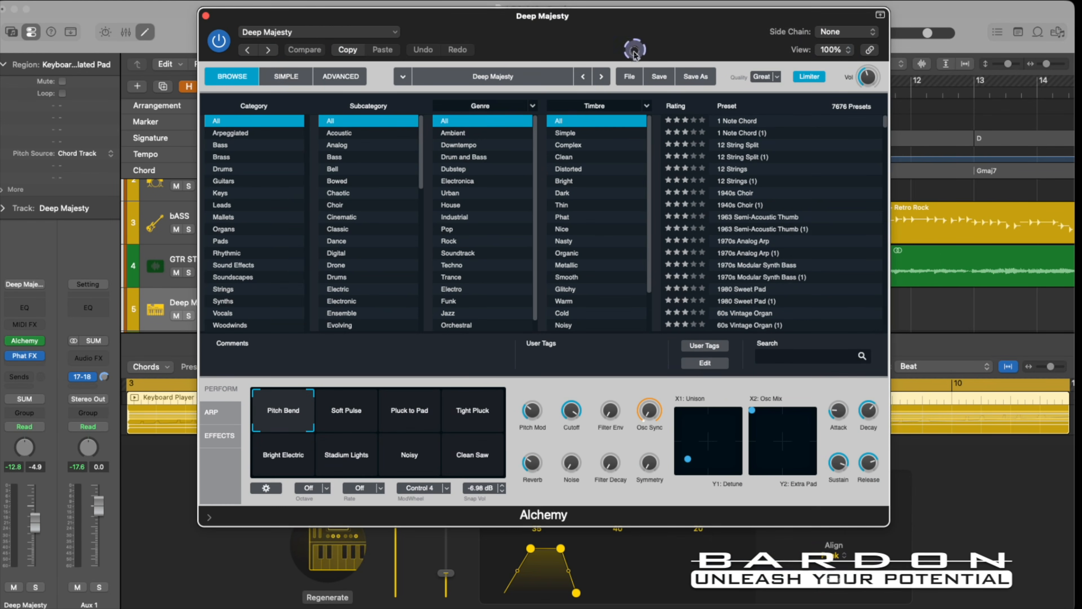
# Reveal Alchemy's MIDI controller assignments and audition a sweep of the Cutoff knob on the Deep Majesty sound.
pyautogui.click(209, 518)
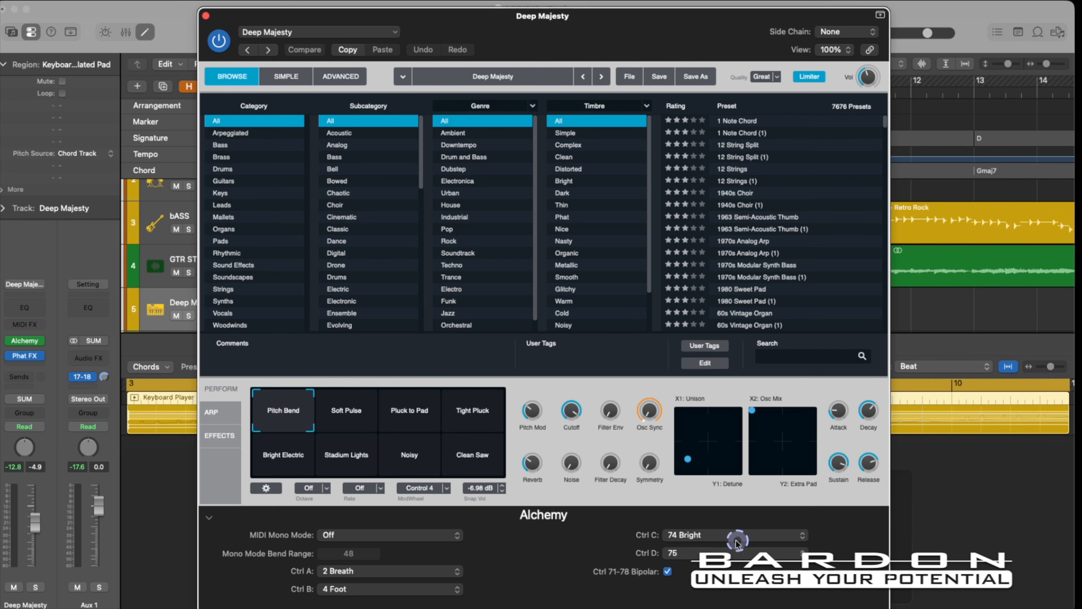
pyautogui.moveTo(571, 426)
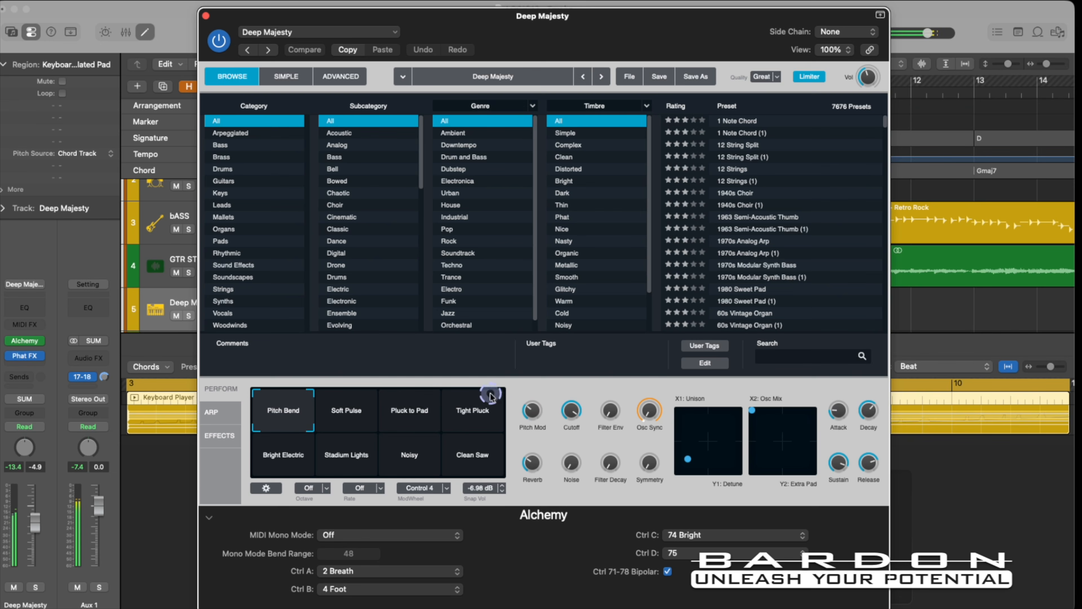
pyautogui.moveTo(571, 412); pyautogui.dragTo(575, 499)
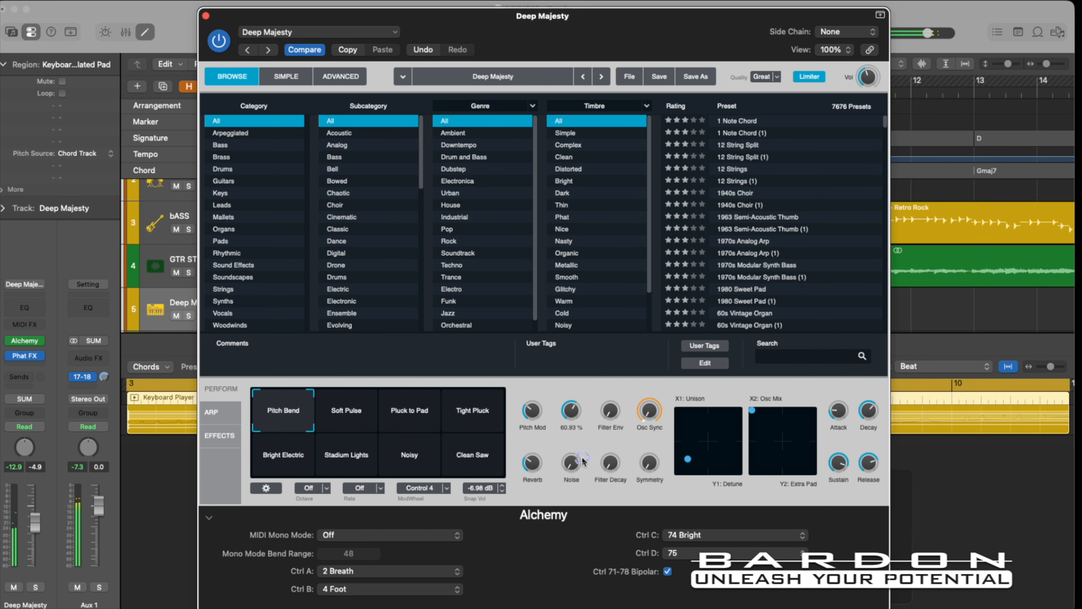
pyautogui.click(572, 408)
pyautogui.moveTo(570, 409); pyautogui.dragTo(573, 401)
pyautogui.press('space')
# Close the Alchemy window and replace the Deep Majesty track's instrument with the stereo version of Axxess.
pyautogui.press('v')
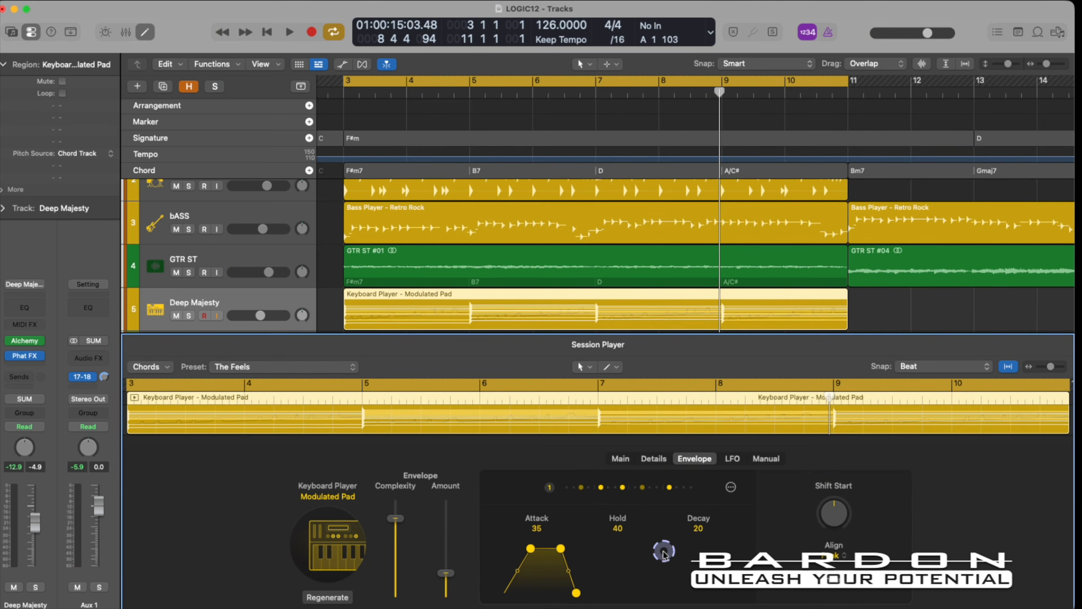
pyautogui.press('v')
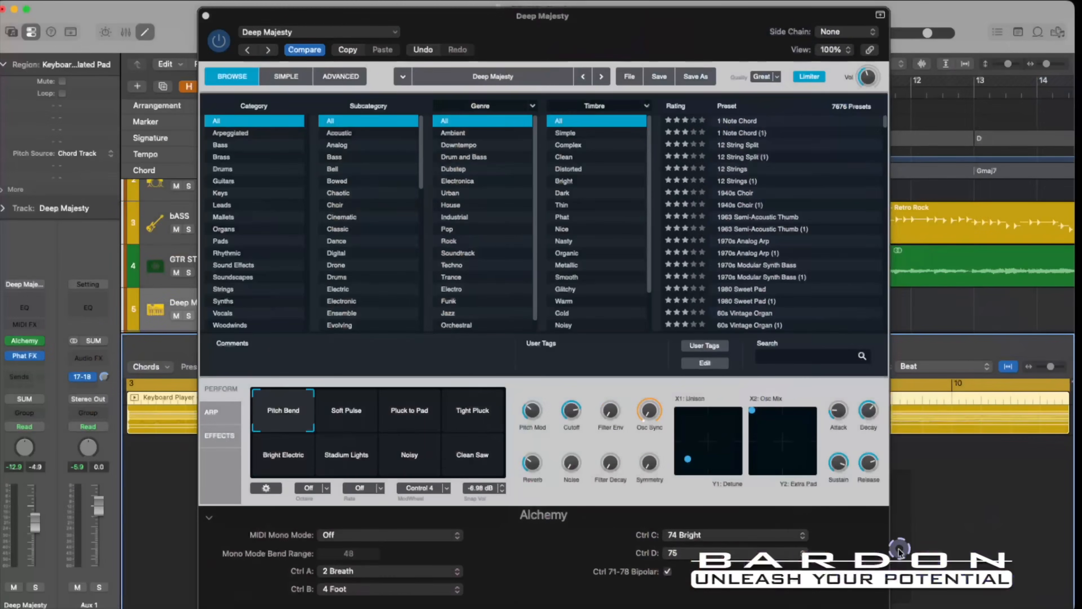
pyautogui.click(207, 17)
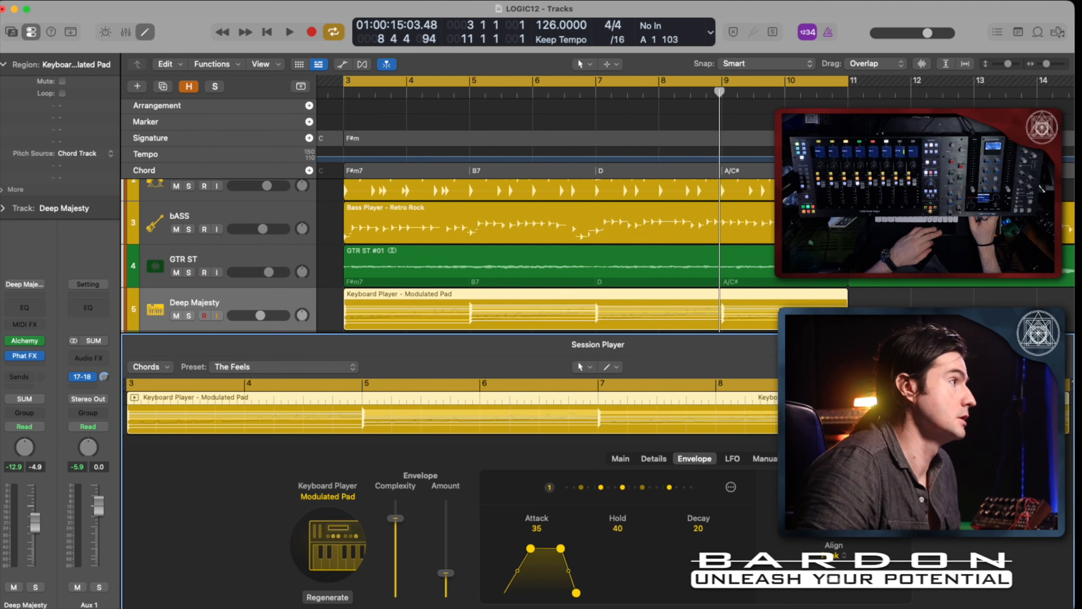
pyautogui.click(41, 342)
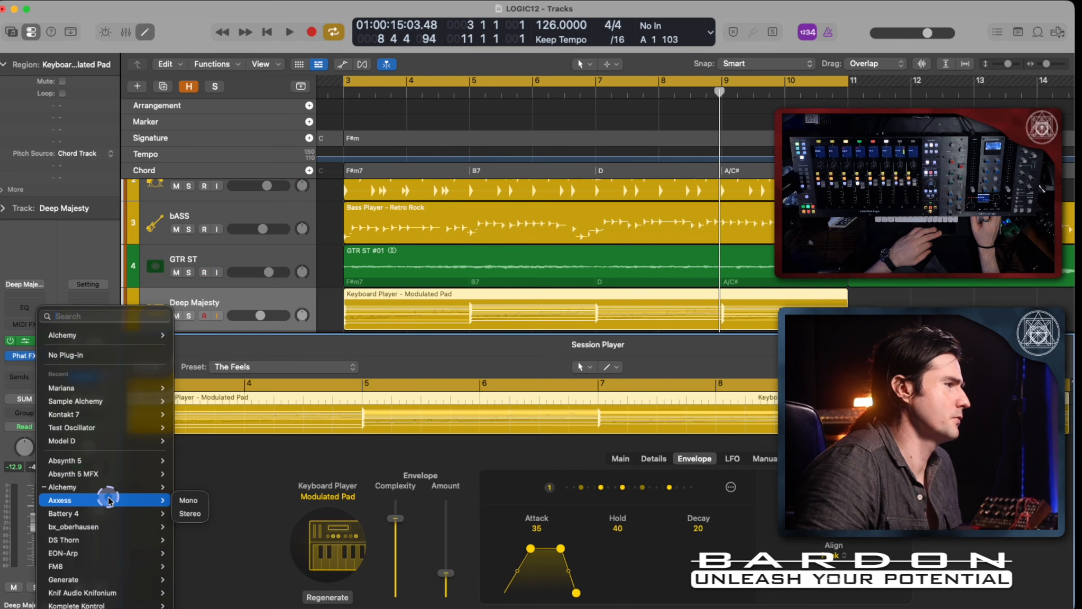
pyautogui.scroll(-5, 109, 501)
pyautogui.moveTo(112, 501)
pyautogui.moveTo(128, 447)
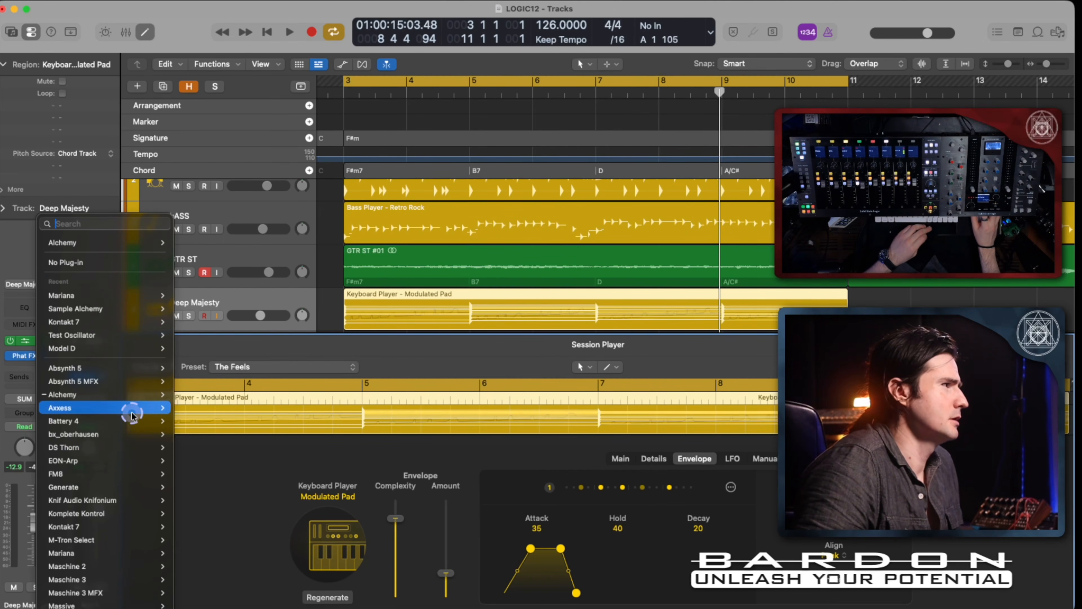
pyautogui.moveTo(140, 409)
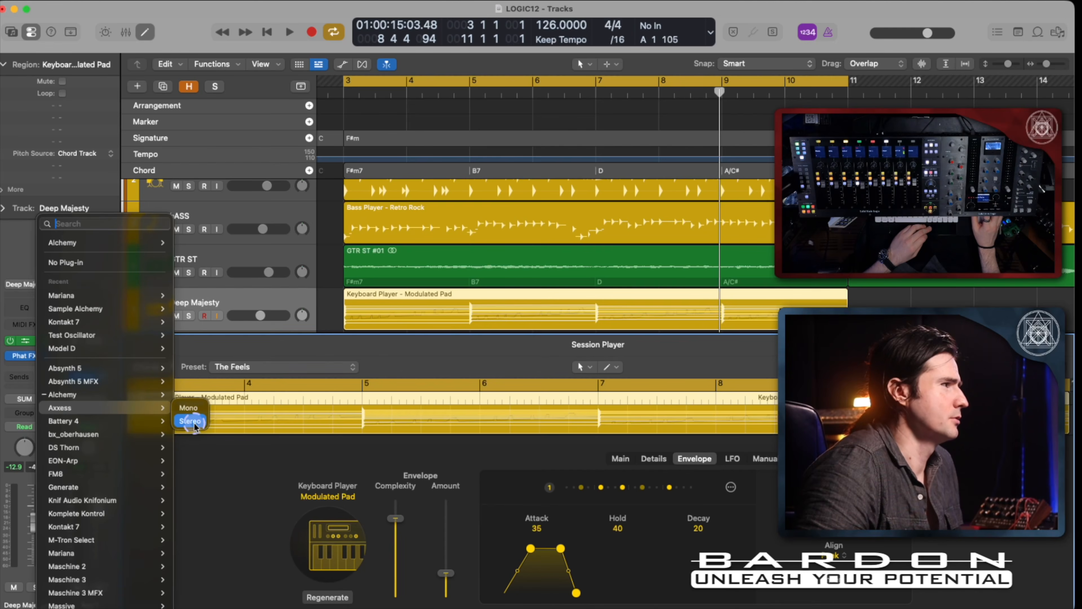
pyautogui.click(191, 421)
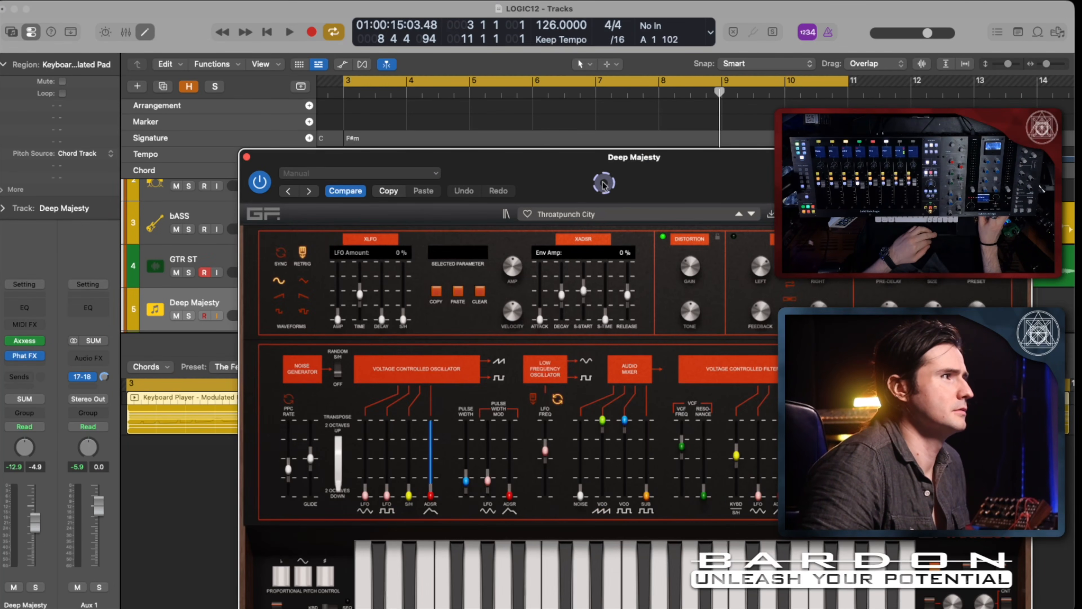
# Switch Axxess to Poly mode and load the Blood On The Wire preset.
pyautogui.moveTo(604, 184); pyautogui.dragTo(391, 56)
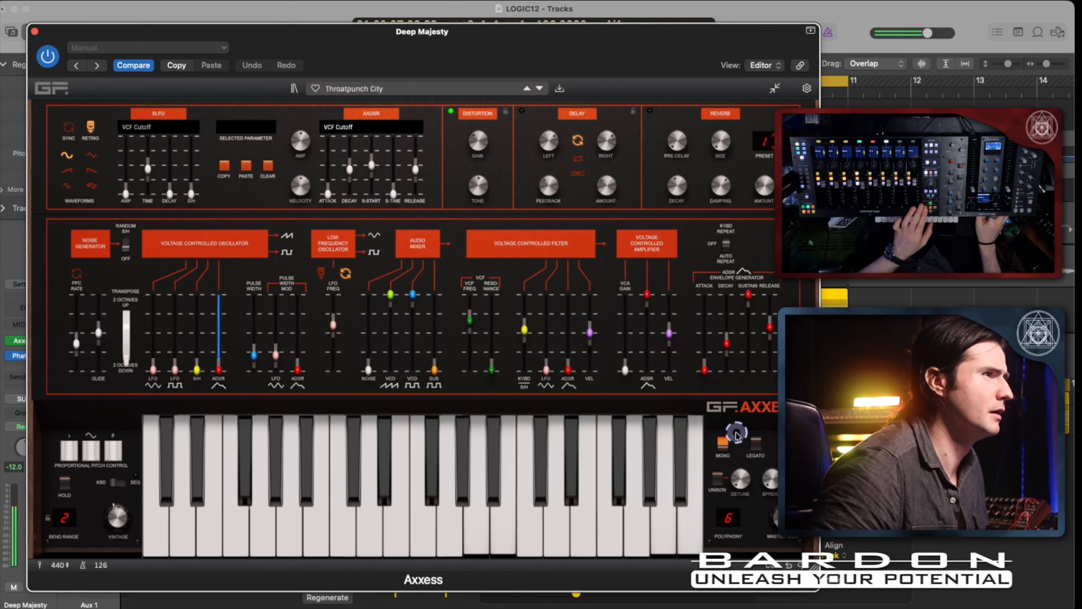
pyautogui.click(756, 442)
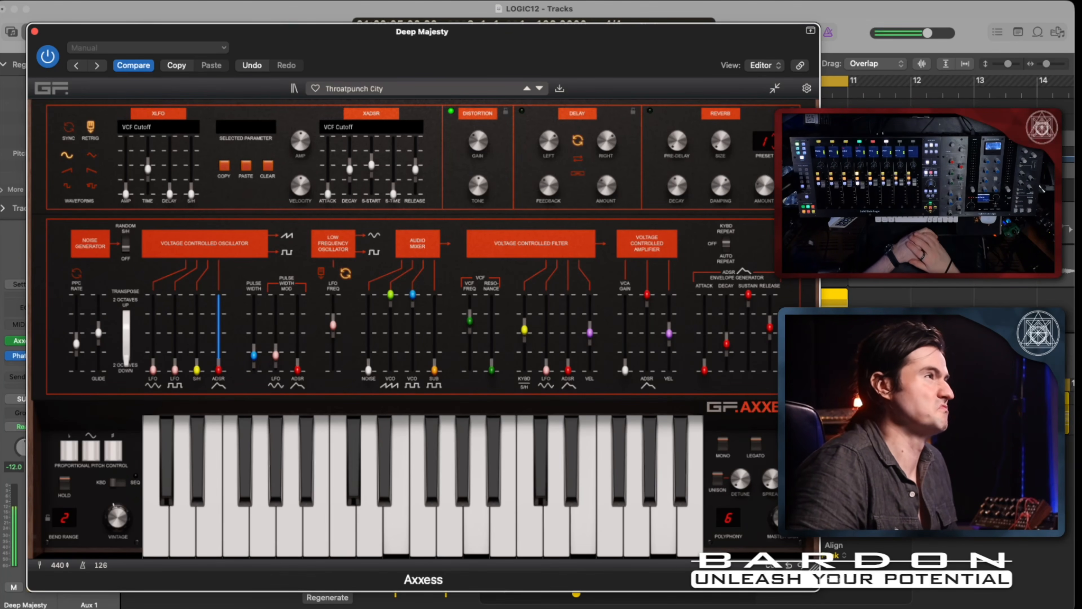
pyautogui.click(539, 89)
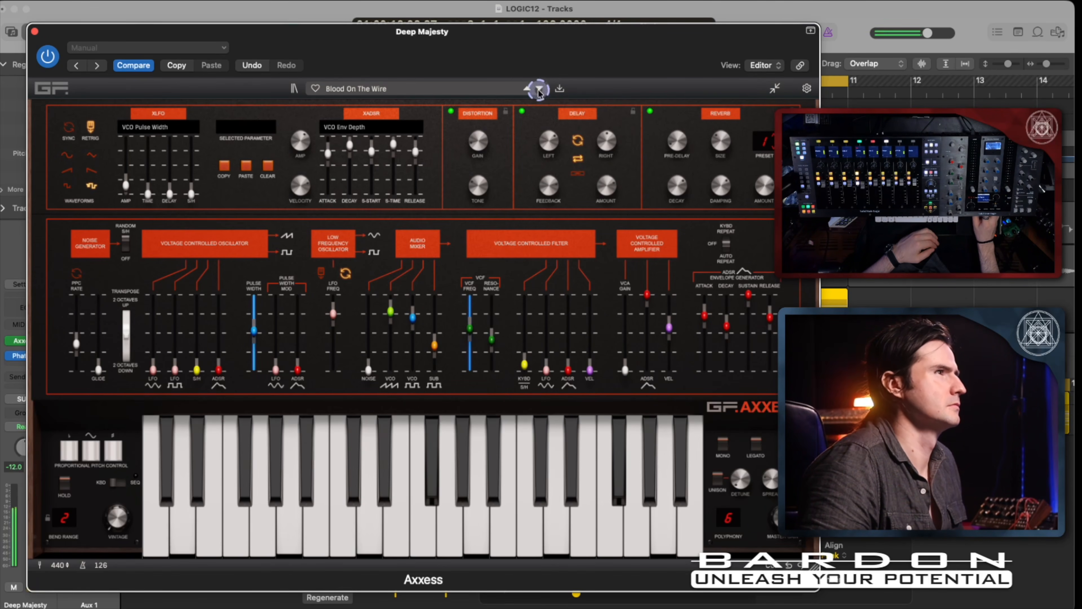
# Lower the Axxess VCF Freq slider to about 509 Hz during playback, and stop the song.
pyautogui.click(703, 140)
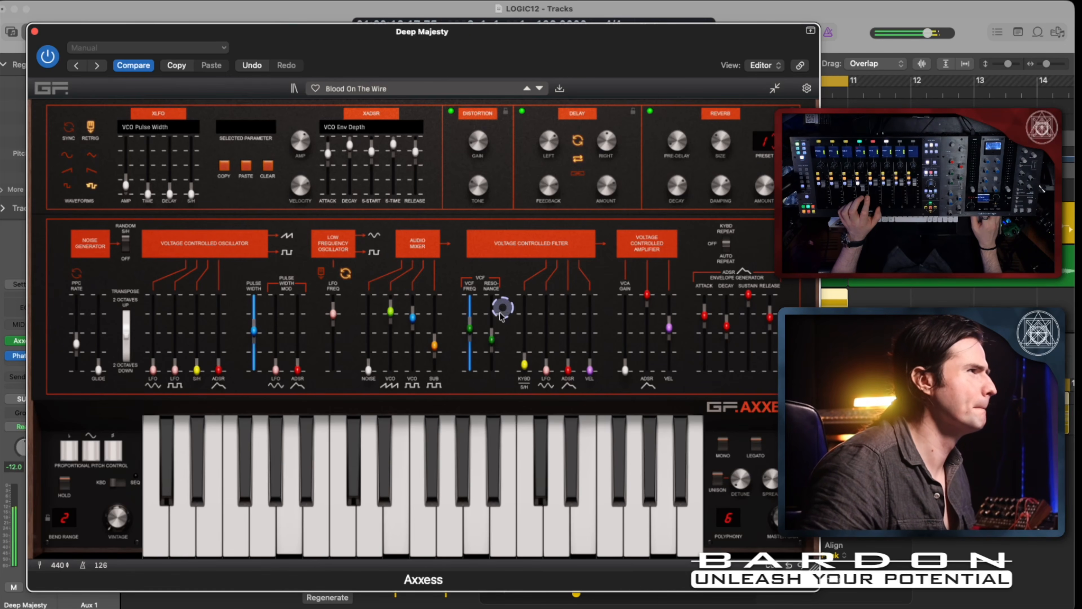
pyautogui.moveTo(469, 327)
pyautogui.mouseDown()
pyautogui.moveTo(468, 341)
pyautogui.moveTo(470, 305)
pyautogui.moveTo(468, 342)
pyautogui.moveTo(471, 333)
pyautogui.mouseUp()
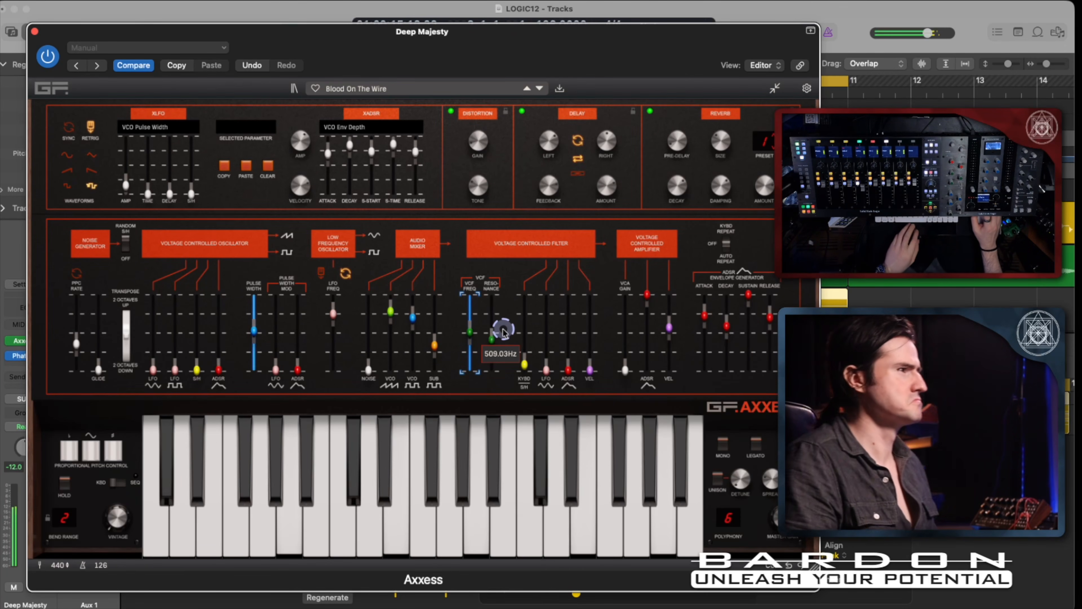
pyautogui.press('space')
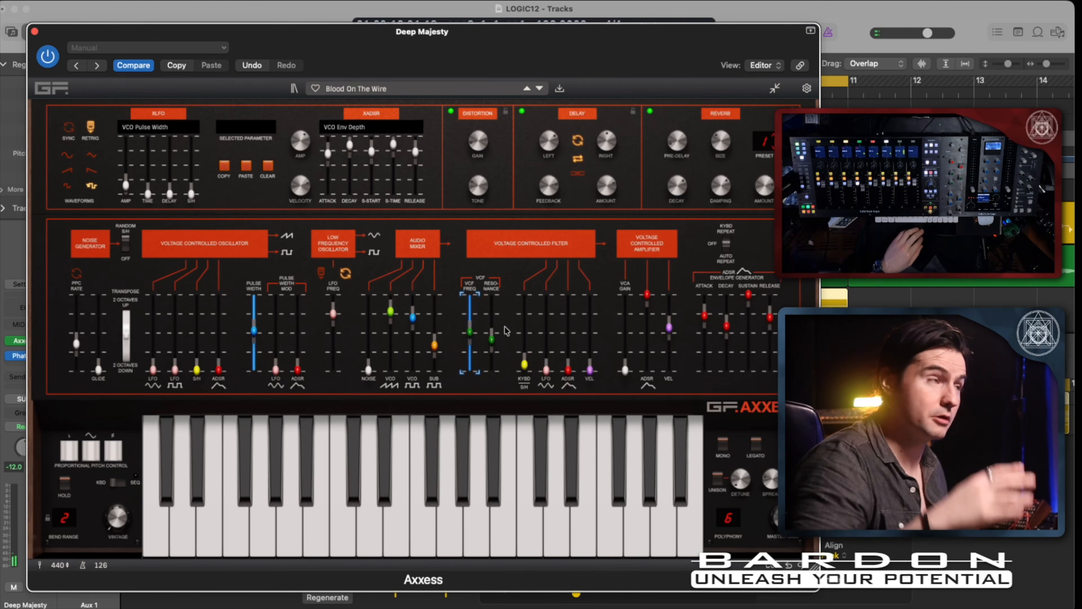
pyautogui.click(468, 336)
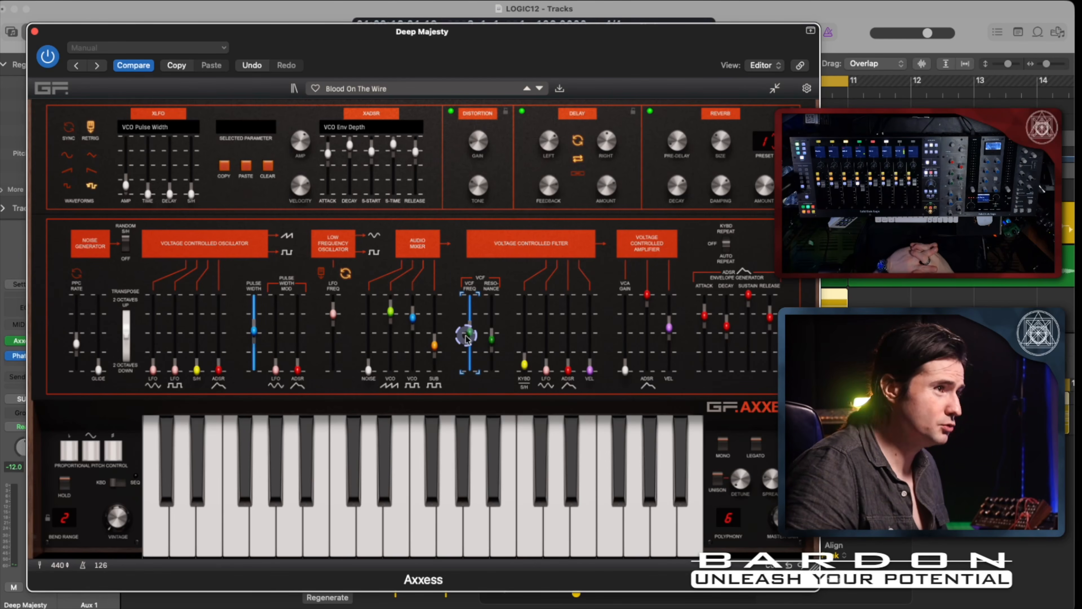
# Enter MIDI CC mapping mode in Axxess and remove the CC assignment from the VCF Freq slider.
pyautogui.moveTo(637, 43); pyautogui.dragTo(522, 23)
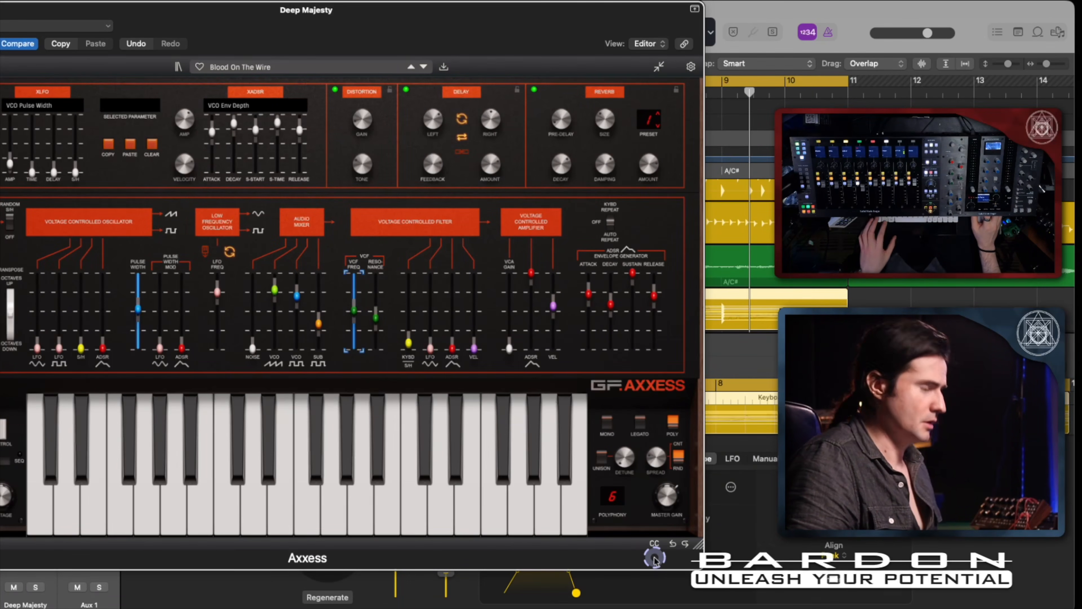
pyautogui.press('alt+super')
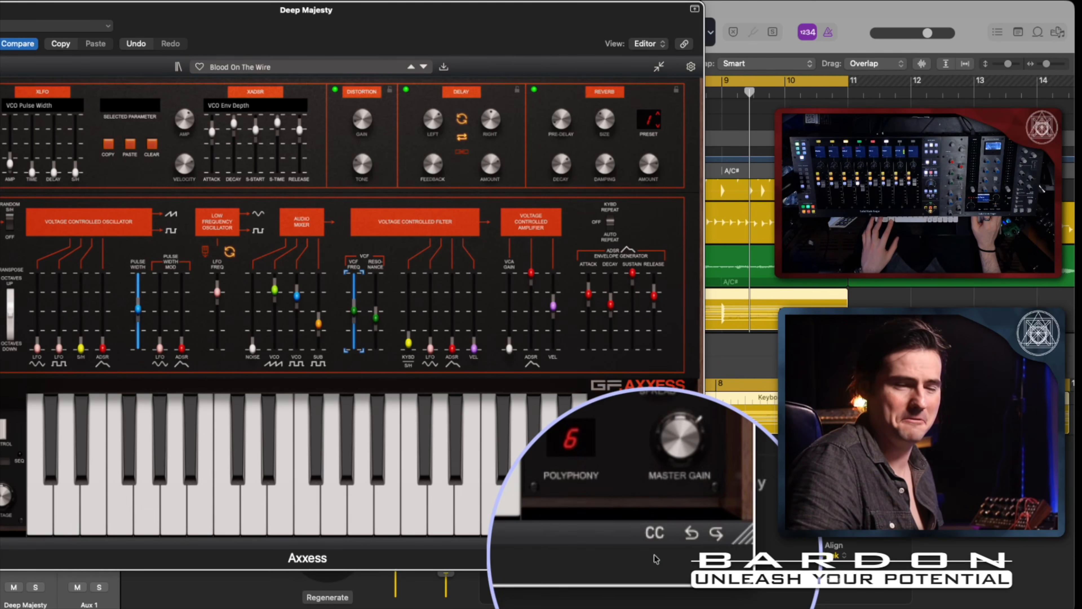
pyautogui.press('super')
pyautogui.click(654, 544)
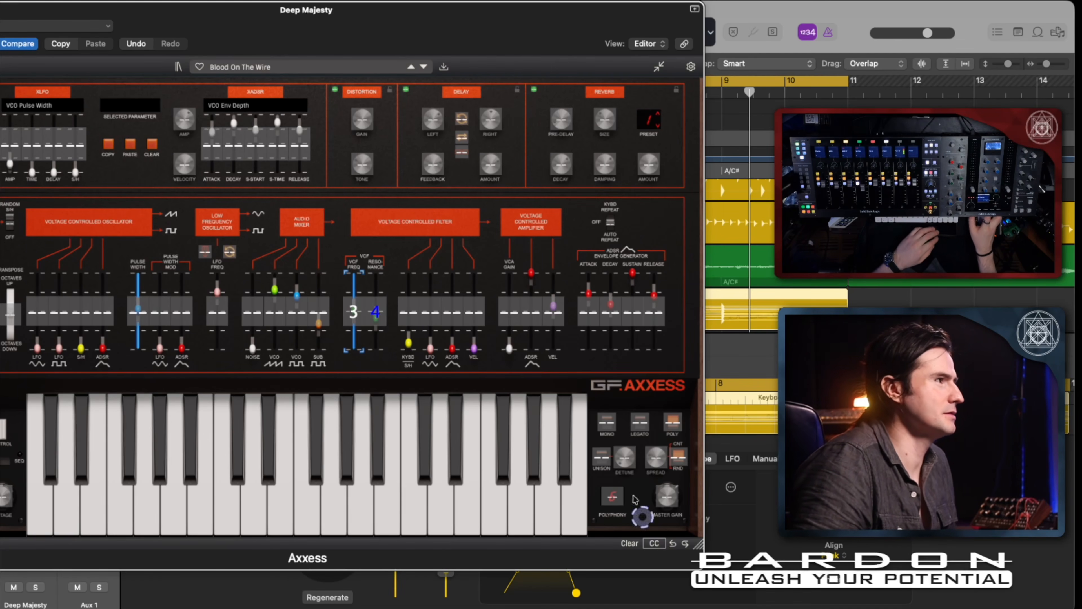
pyautogui.click(353, 315)
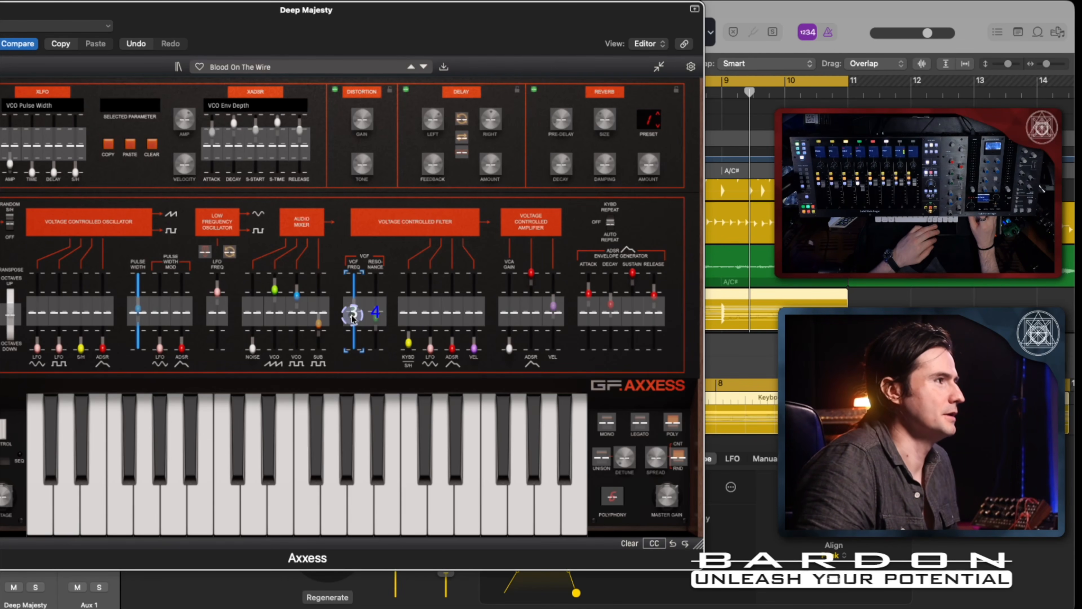
pyautogui.moveTo(353, 311)
pyautogui.mouseDown()
pyautogui.moveTo(355, 297)
pyautogui.moveTo(353, 364)
pyautogui.moveTo(355, 246)
pyautogui.moveTo(355, 329)
pyautogui.mouseUp()
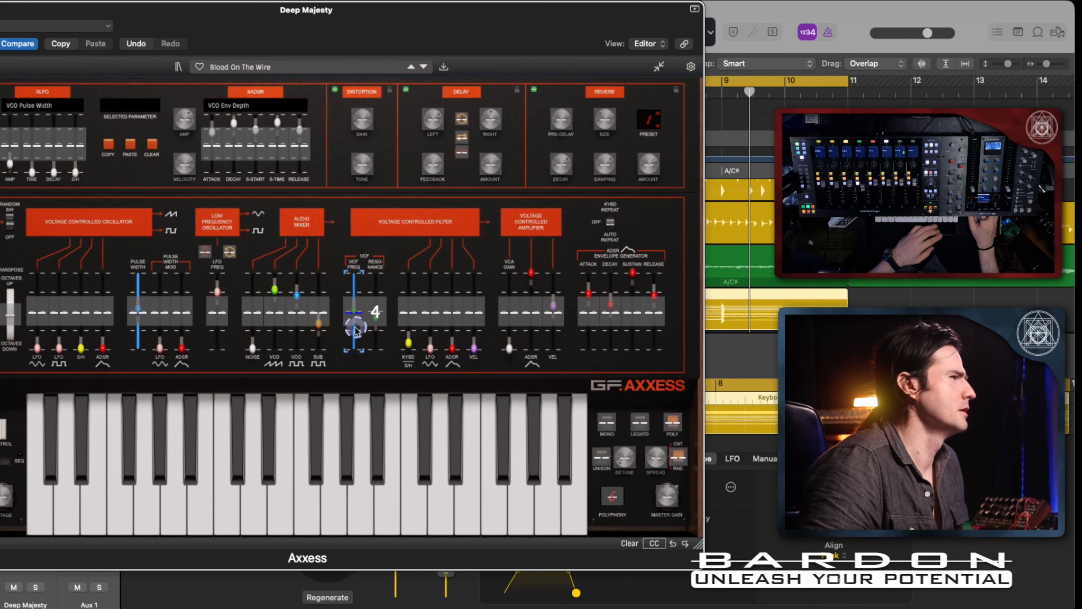
pyautogui.moveTo(355, 330)
pyautogui.mouseDown()
pyautogui.moveTo(355, 307)
pyautogui.moveTo(356, 316)
pyautogui.mouseUp()
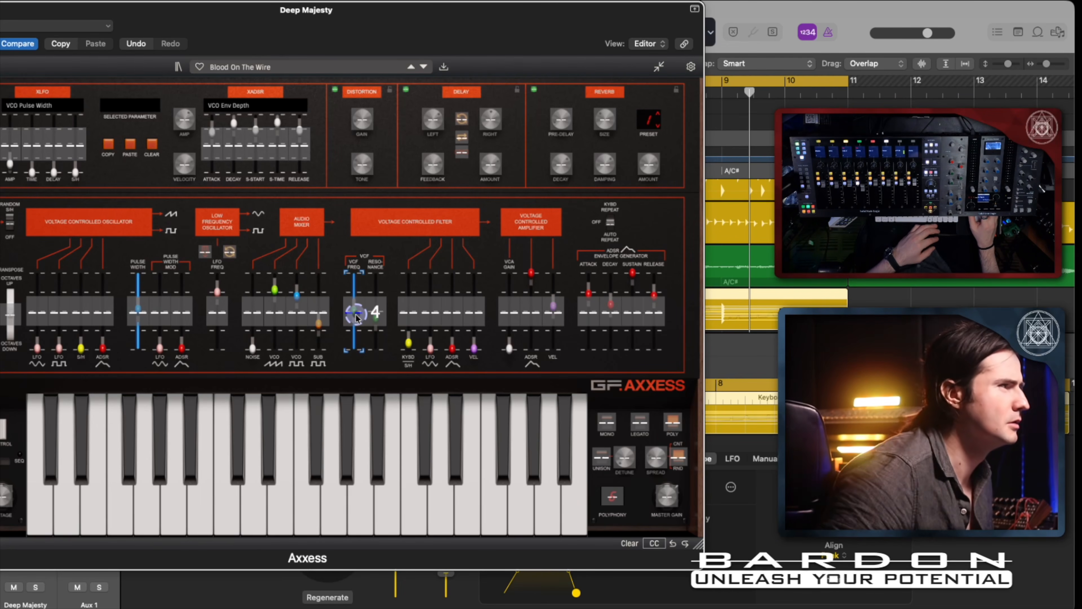
# Clear all of Axxess's MIDI CC mappings, assign CC 74 to VCF Freq and leave mapping mode.
pyautogui.click(629, 543)
pyautogui.click(263, 333)
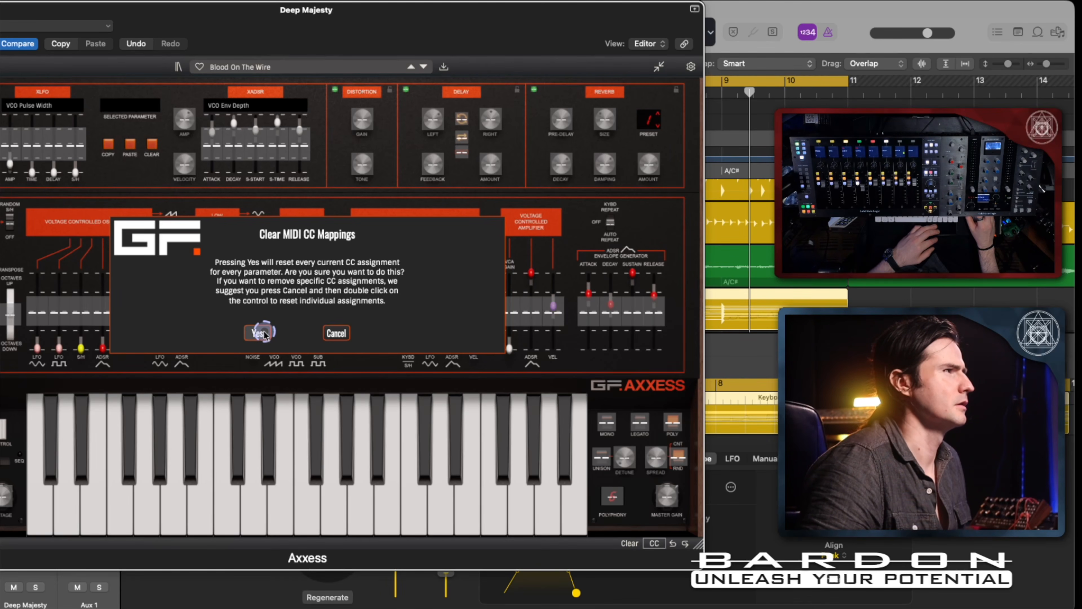
pyautogui.click(355, 313)
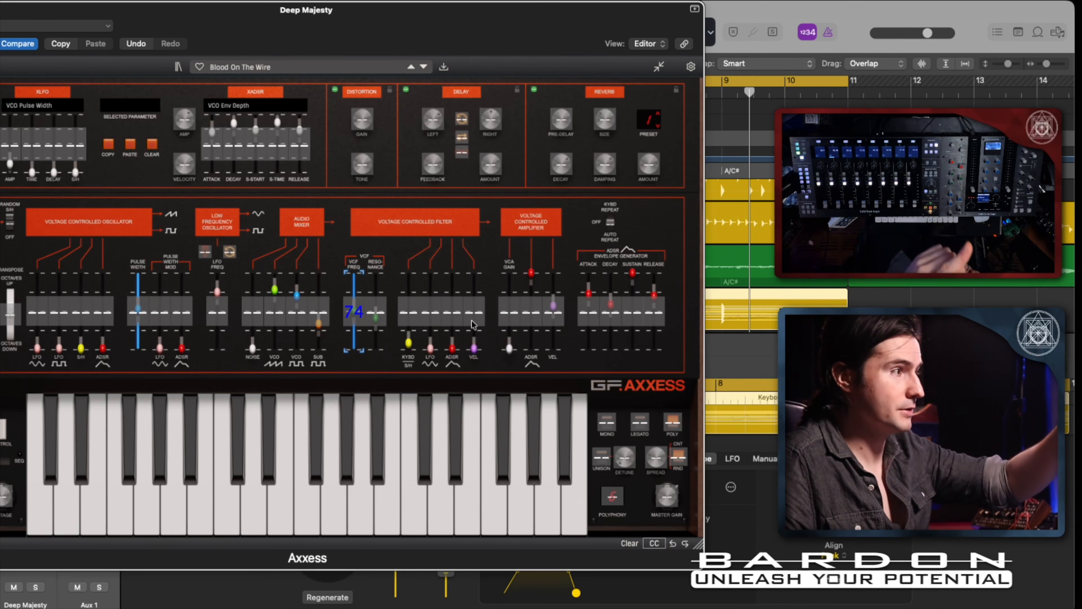
pyautogui.click(656, 544)
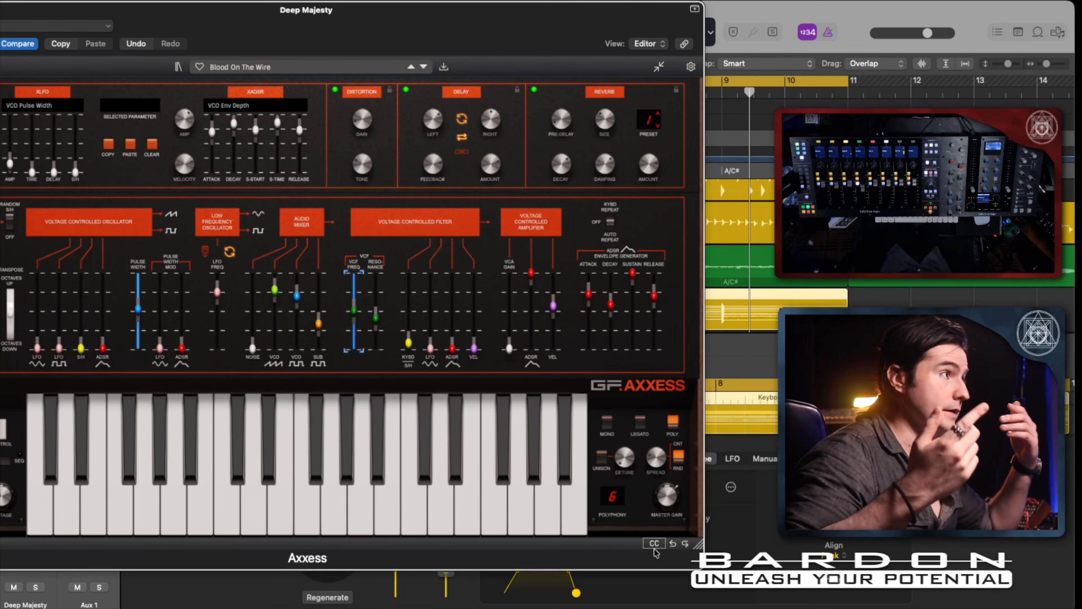
# Solo the Deep Majesty track and play the loop to check the movement of the VCF Freq slider.
pyautogui.press('s')
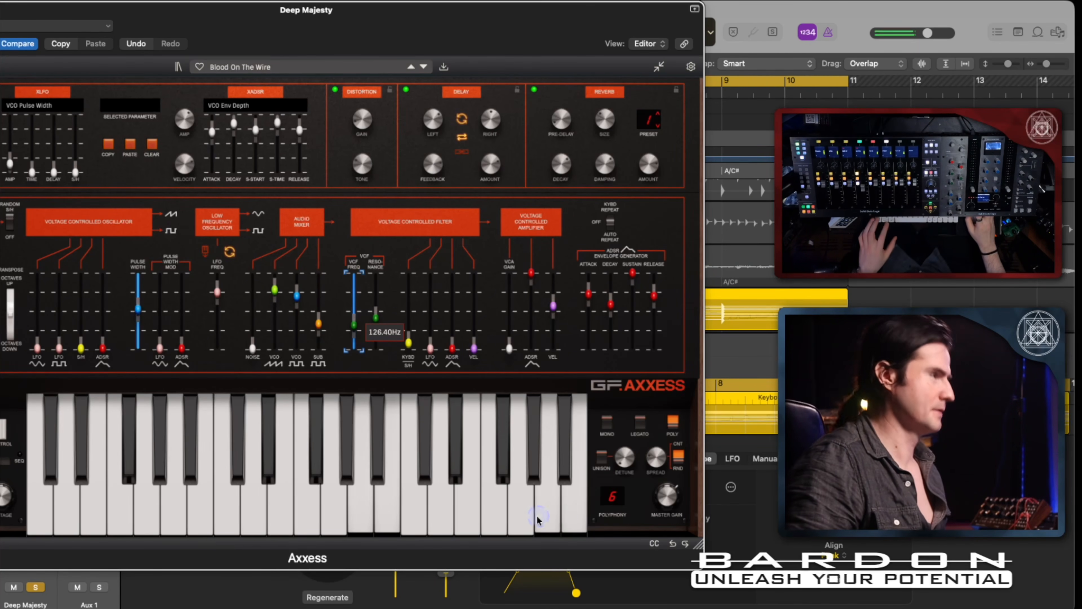
pyautogui.hotkey('shift', 'alt')
pyautogui.press('shift+super')
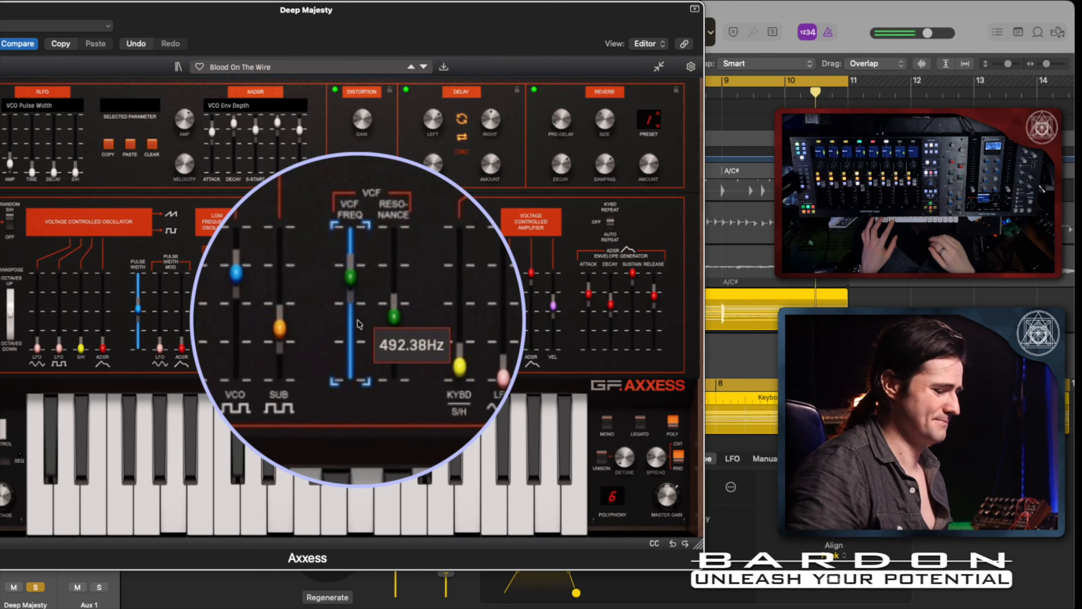
pyautogui.press('super')
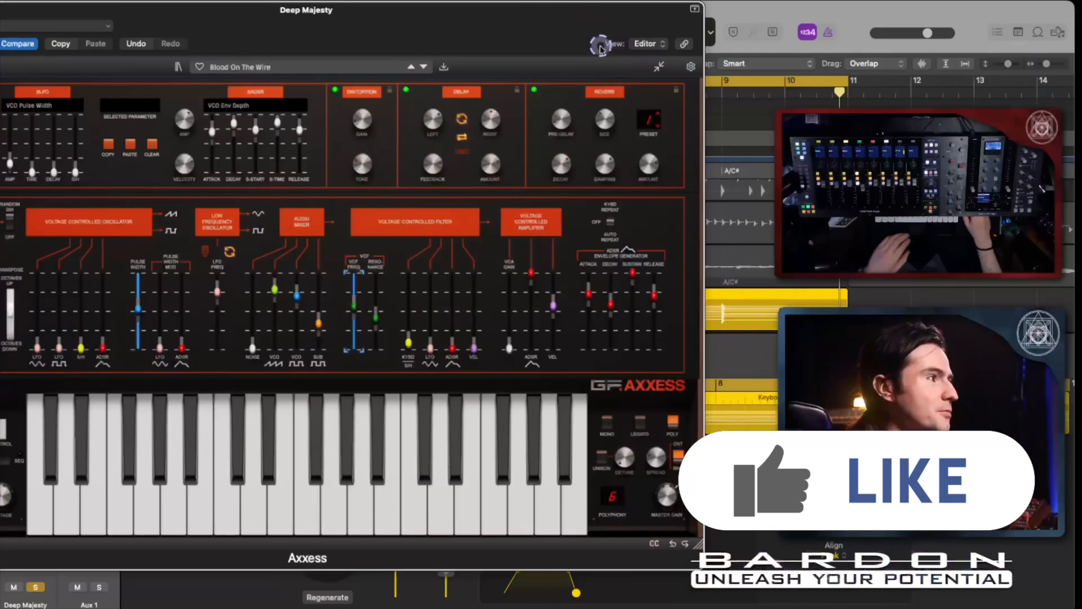
# Move the Axxess window clear of the envelope settings and choose trigger pattern 4 for the keyboard player's envelope.
pyautogui.moveTo(490, 37); pyautogui.dragTo(384, 38)
pyautogui.click(556, 374)
pyautogui.click(560, 567)
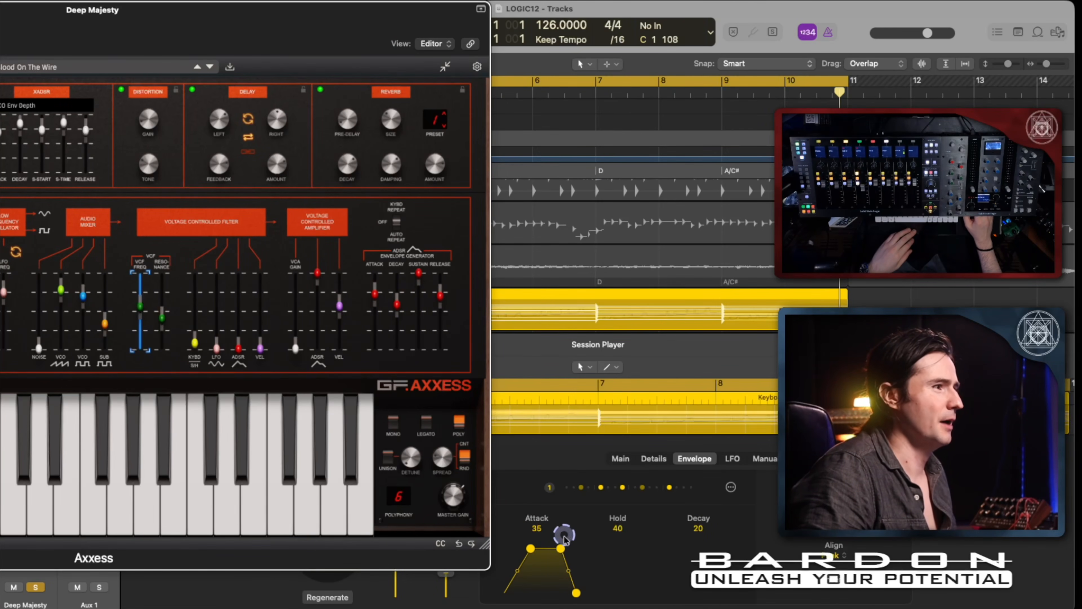
pyautogui.click(594, 505)
pyautogui.click(658, 183)
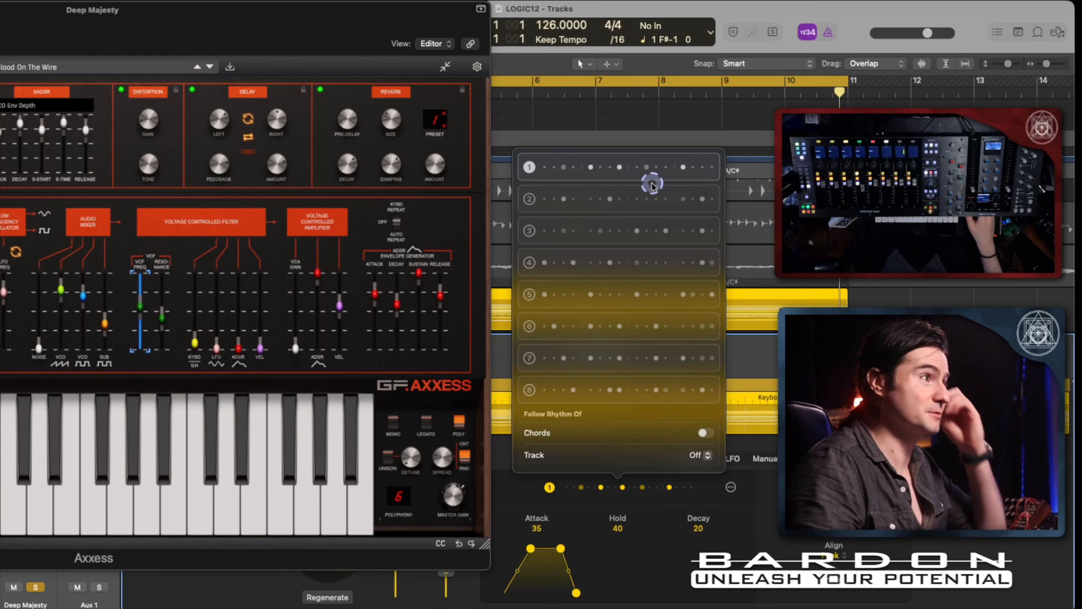
pyautogui.click(613, 222)
pyautogui.click(621, 264)
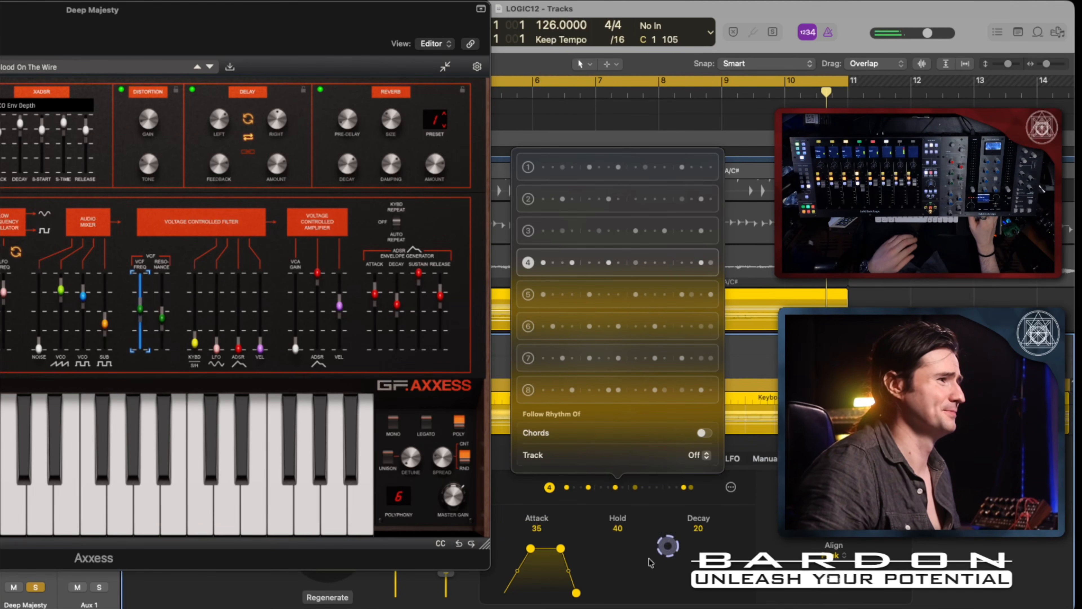
# Audition the keyboard player's envelope with an attack of 0 and raise the attack to 93.
pyautogui.moveTo(532, 550); pyautogui.dragTo(448, 546)
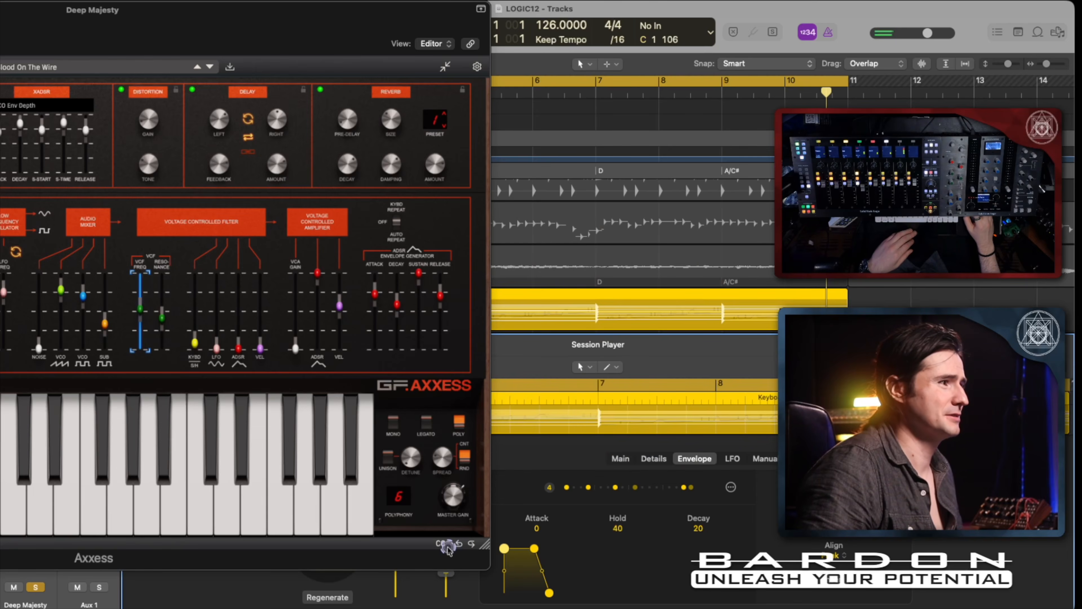
pyautogui.press('space')
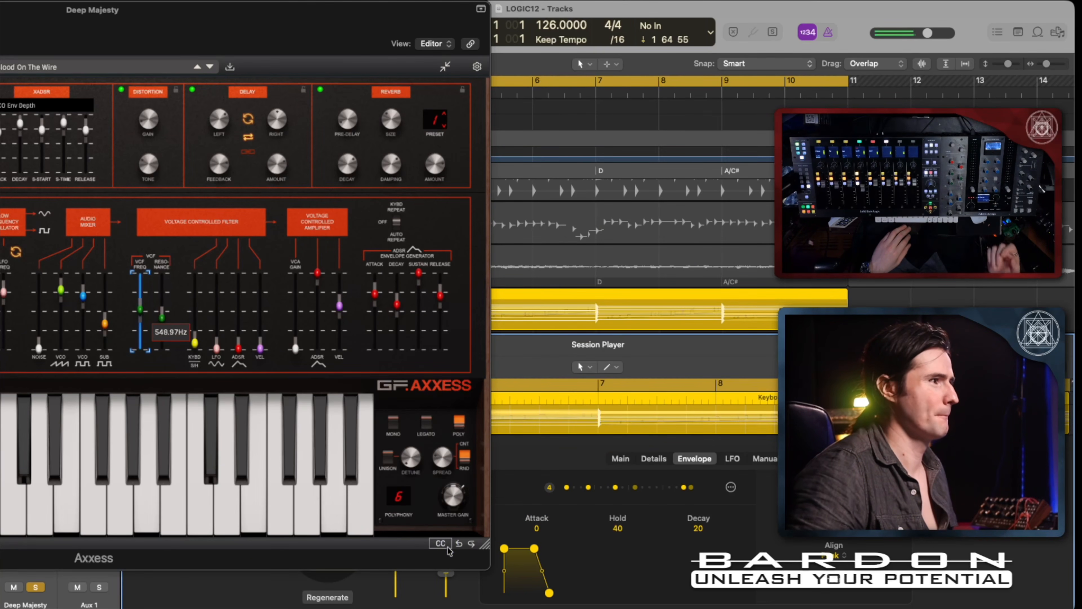
pyautogui.click(488, 550)
pyautogui.moveTo(507, 550); pyautogui.dragTo(573, 552)
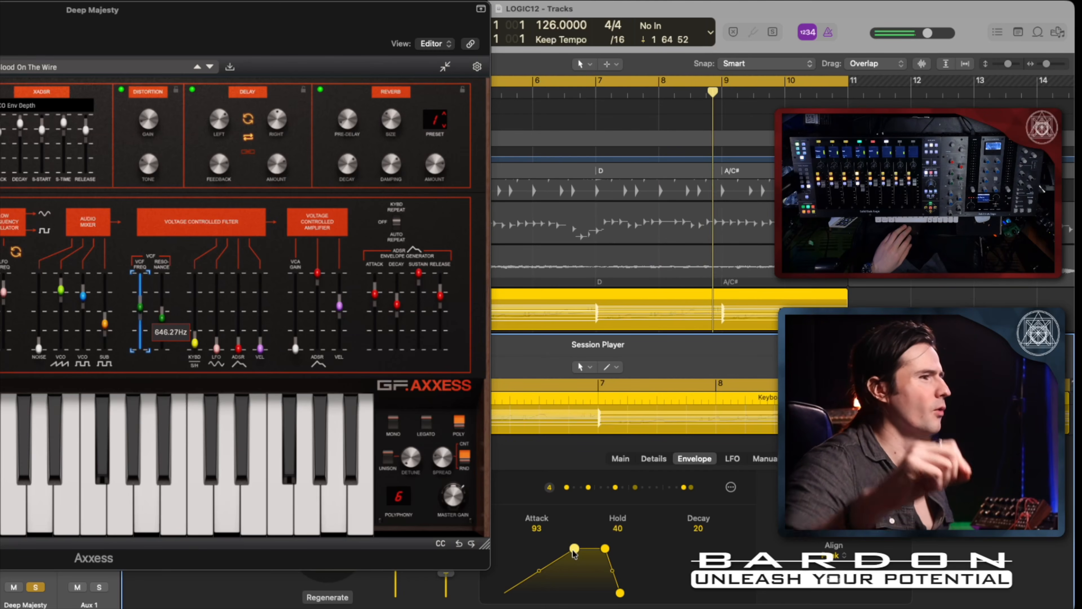
# Stop playback and open the keyboard player's LFO settings for the Modulated Pad region.
pyautogui.press('space')
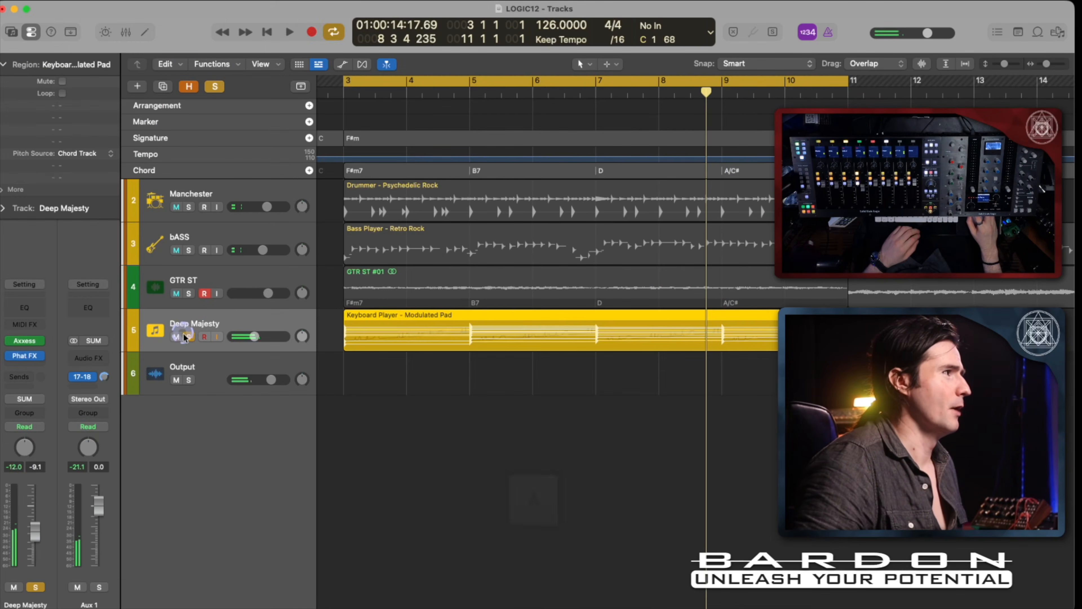
pyautogui.click(474, 348)
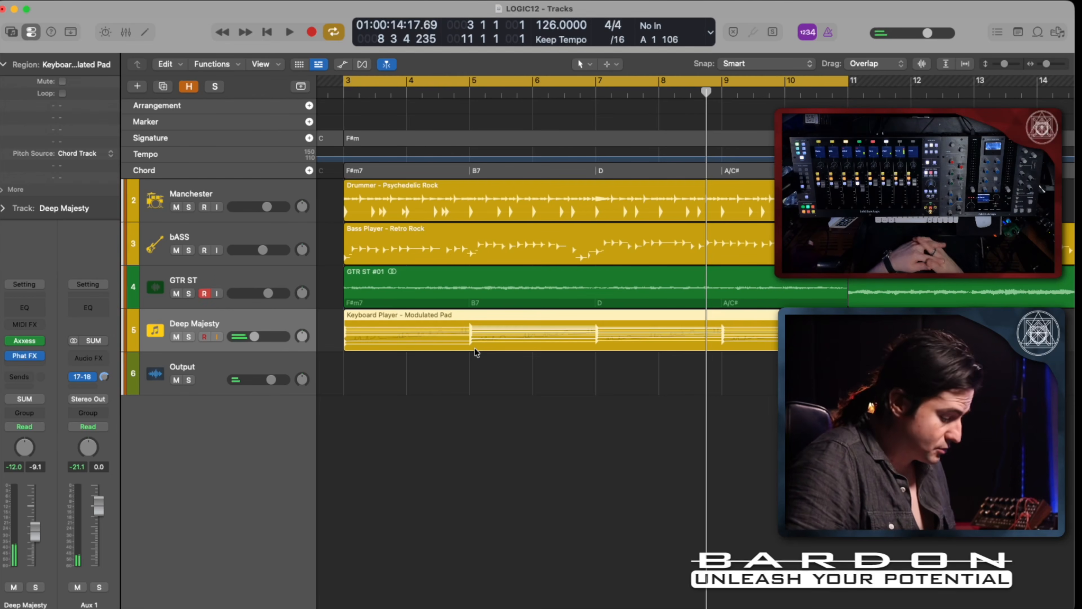
pyautogui.doubleClick(475, 349)
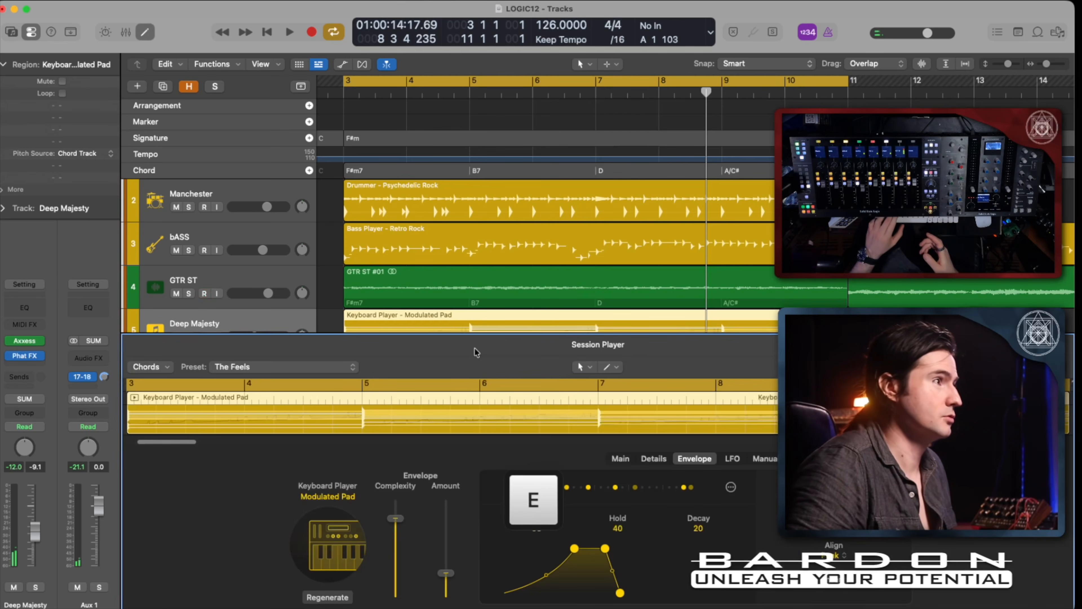
pyautogui.click(741, 462)
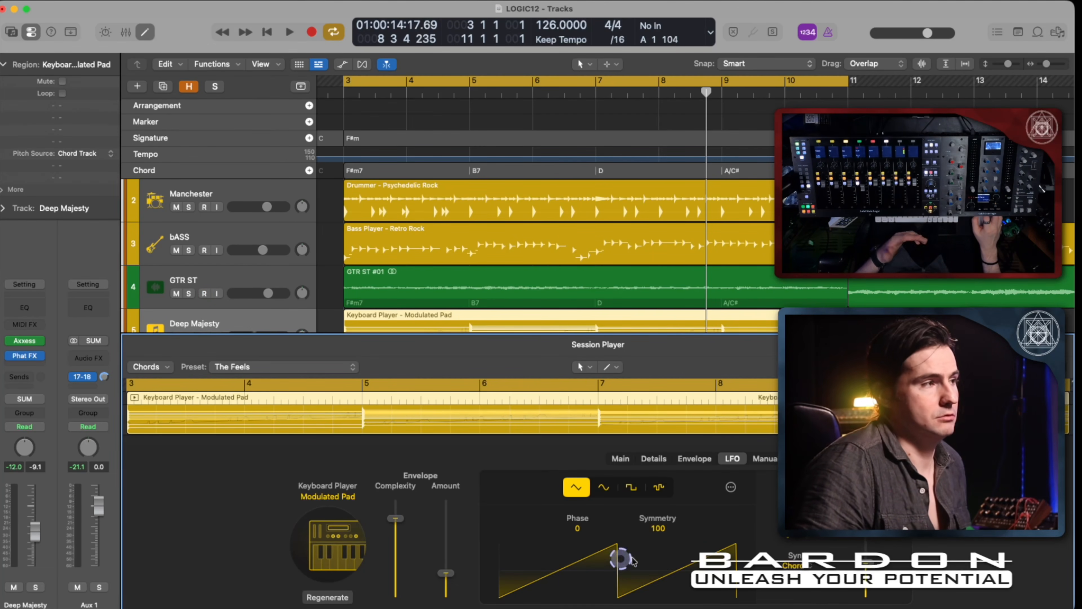
# Show the Axxess window beside the LFO settings and set the LFO's CC target in its assignment options.
pyautogui.click(733, 488)
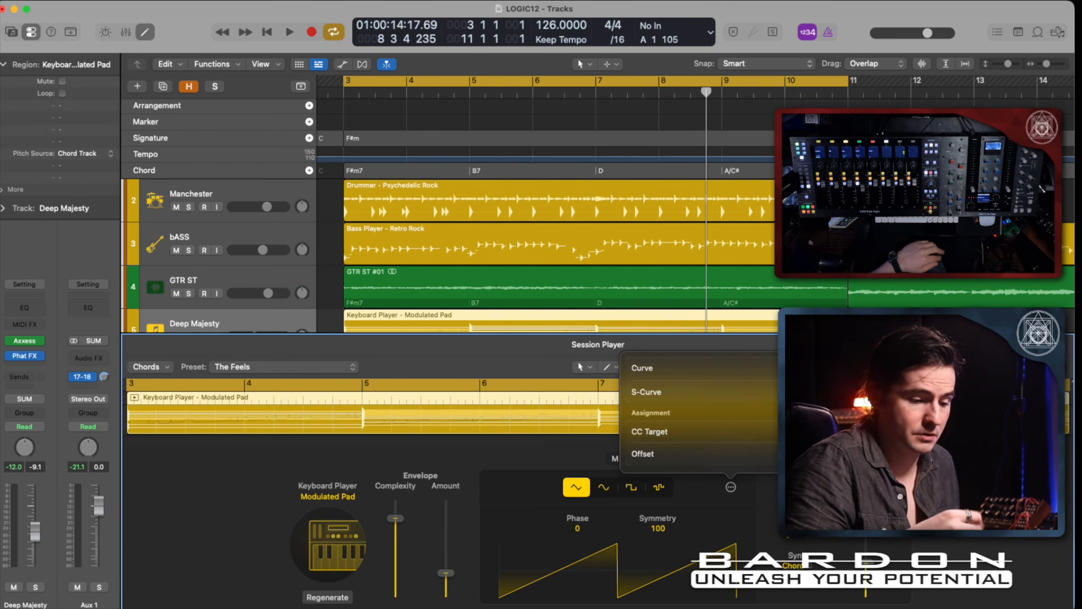
pyautogui.press('Escape')
pyautogui.press('v')
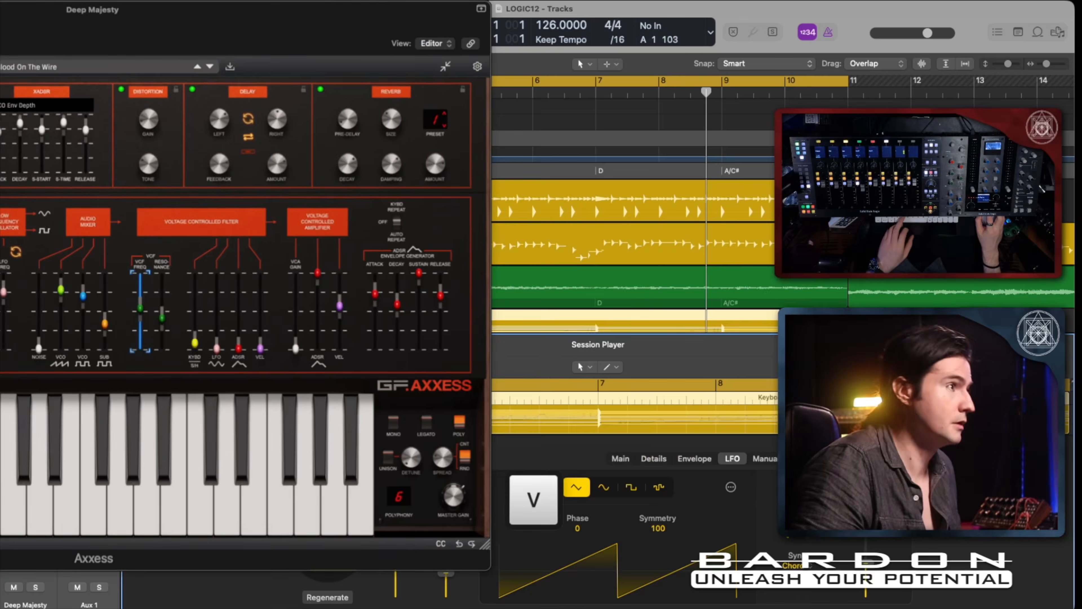
pyautogui.click(731, 488)
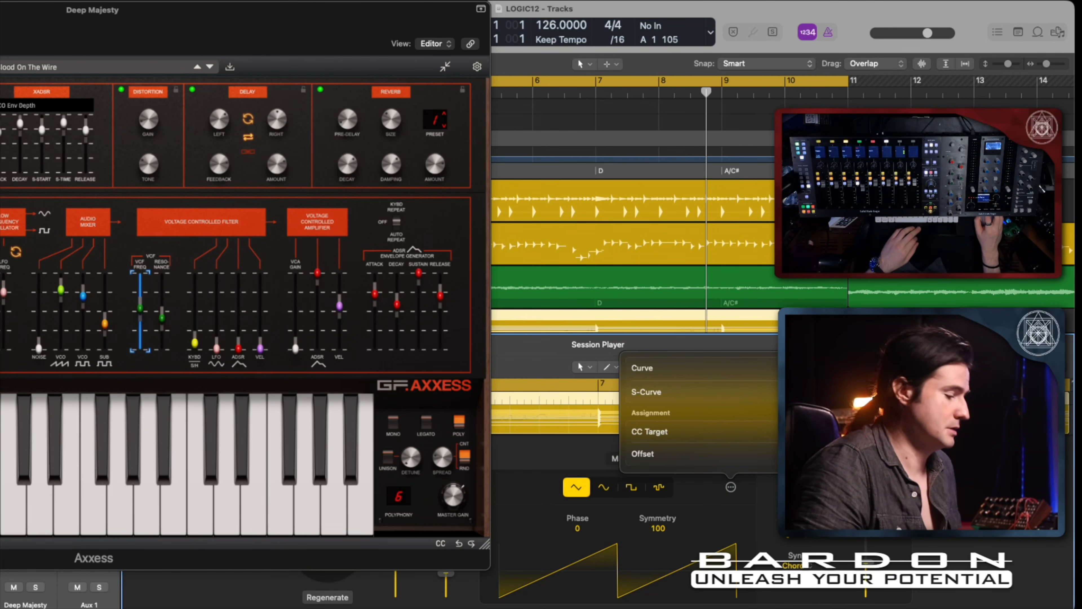
pyautogui.click(806, 432)
pyautogui.click(720, 423)
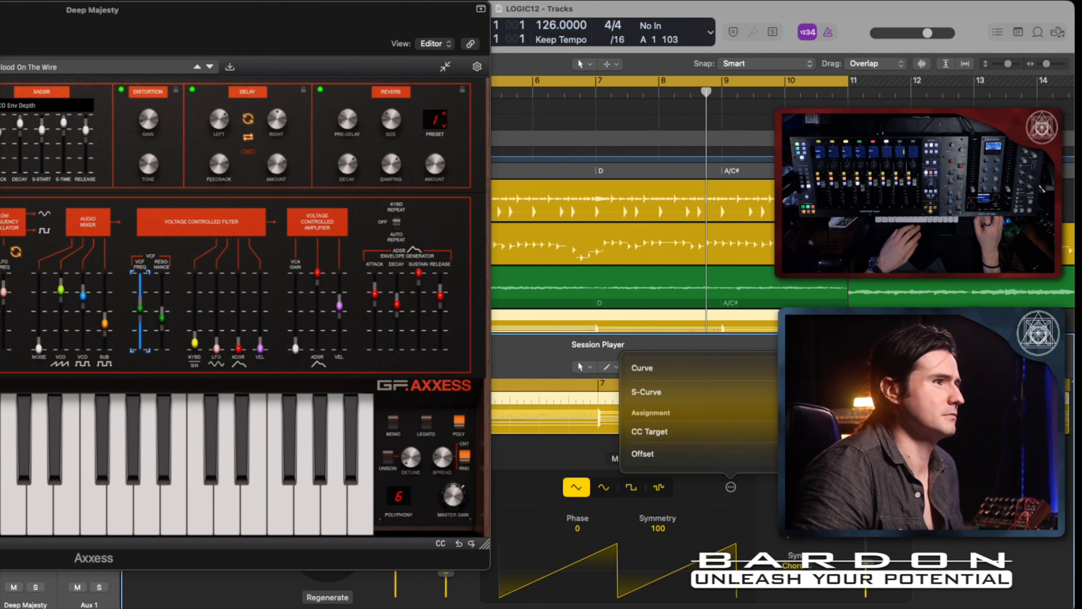
# Solo the Deep Majesty track and play the loop to check how the modulation moves the Axxess filter sliders.
pyautogui.press('s')
pyautogui.press('space')
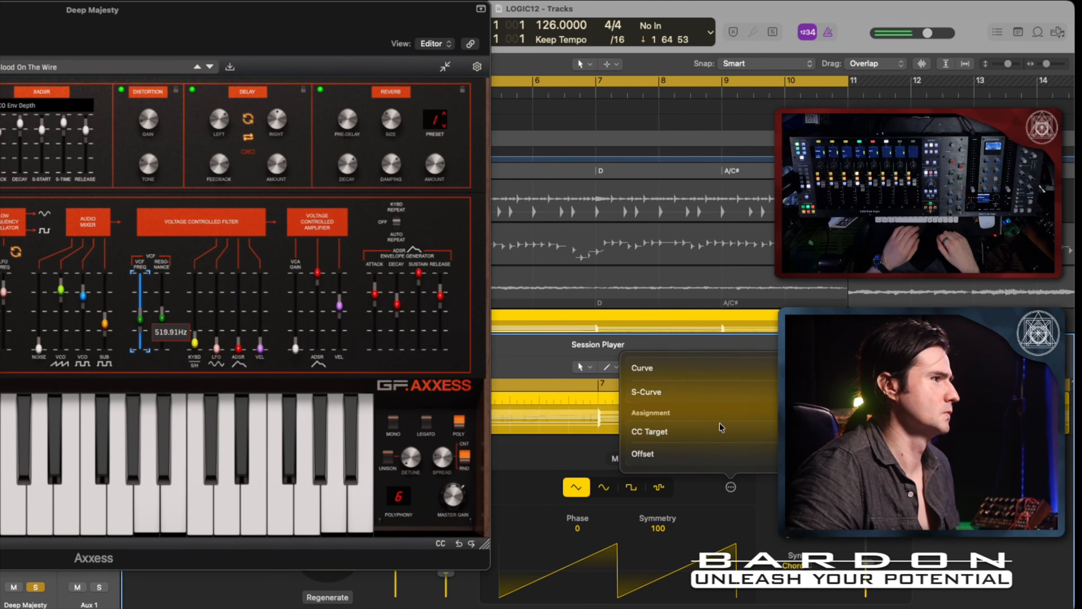
pyautogui.press('space')
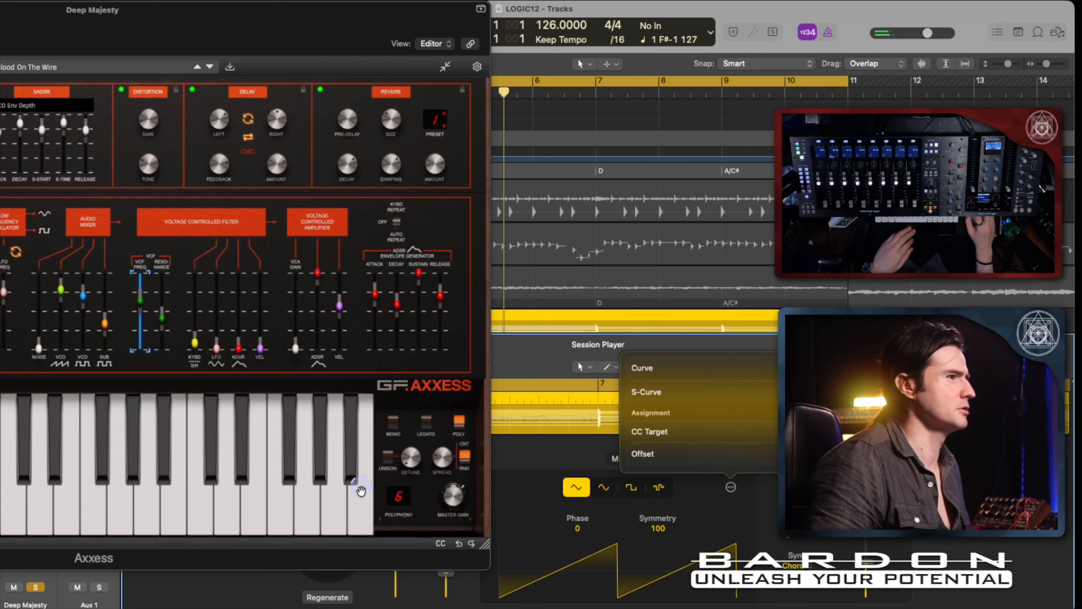
# Map CC 73 to the Axxess VCF Resonance slider, leave mapping mode and play the loop to check its movement.
pyautogui.click(441, 543)
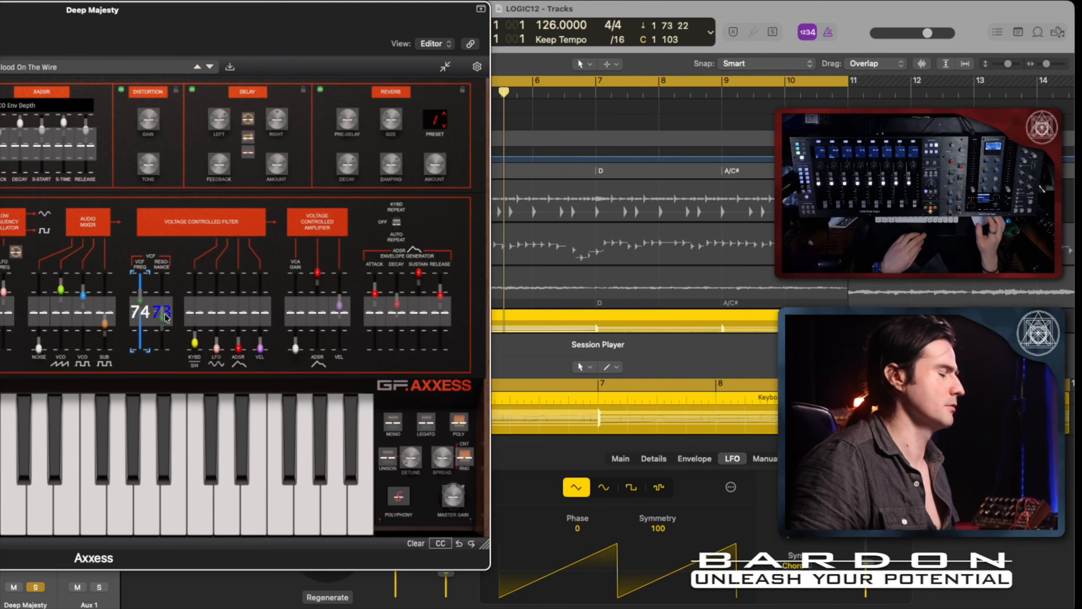
pyautogui.click(441, 544)
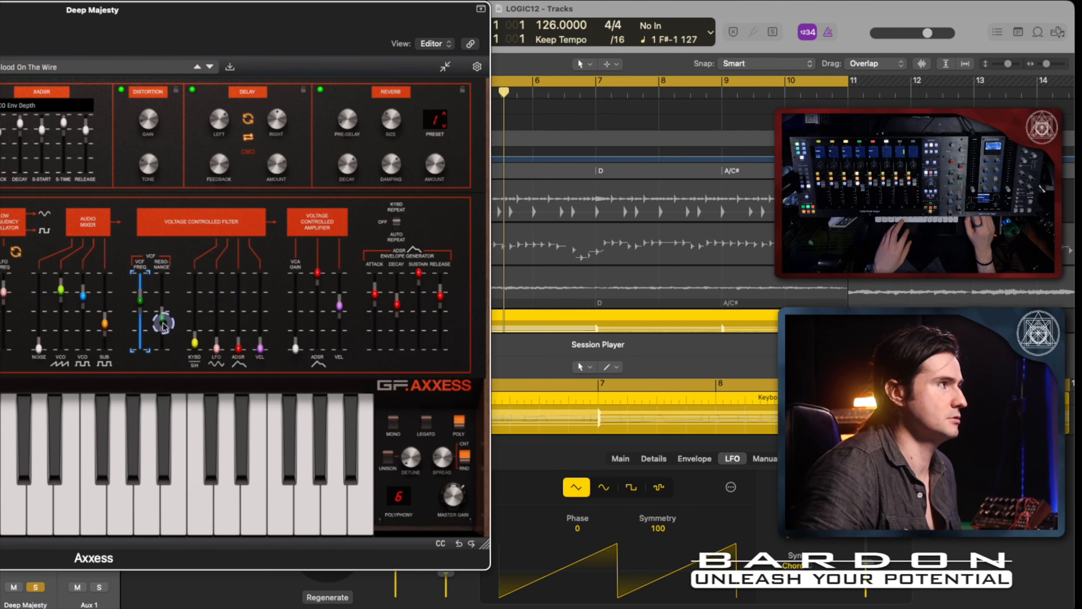
pyautogui.press('space')
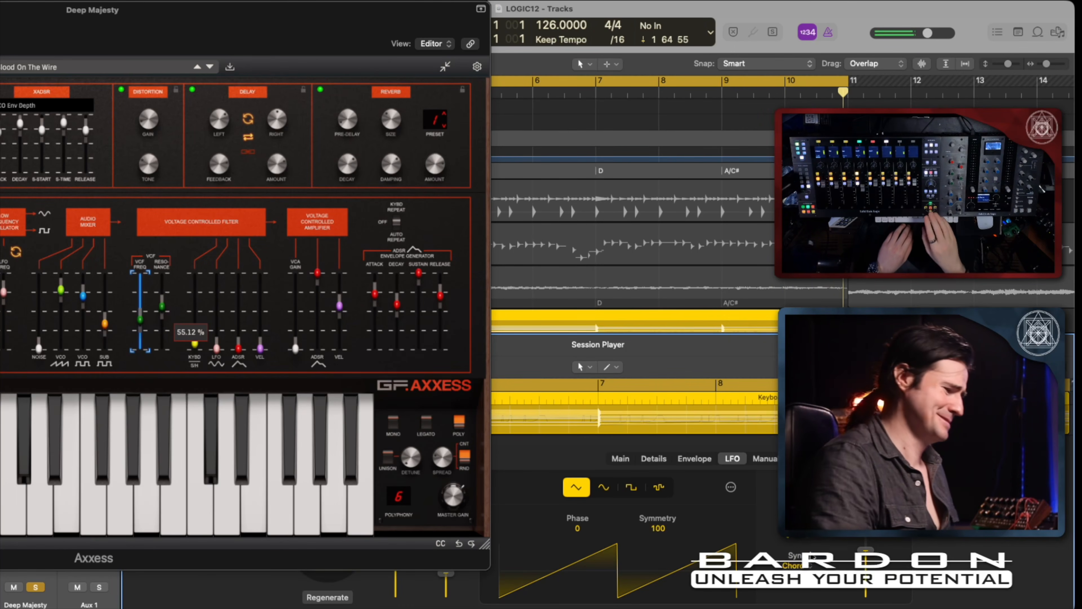
pyautogui.press('space')
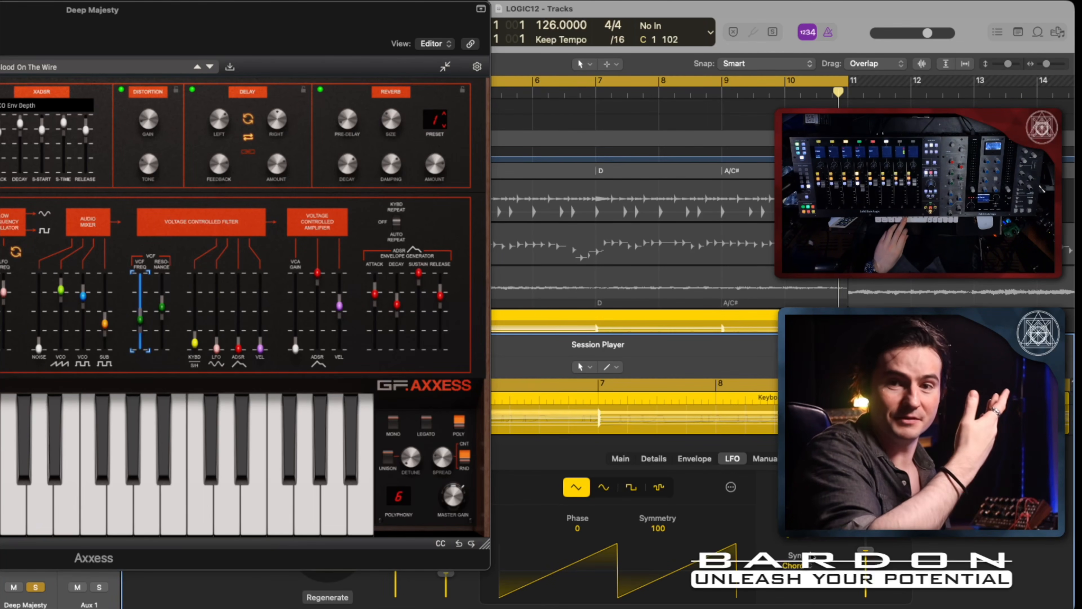
# Hide the Axxess window and examine the LFO's rate and sync options, leaving sync on Chord.
pyautogui.press('v')
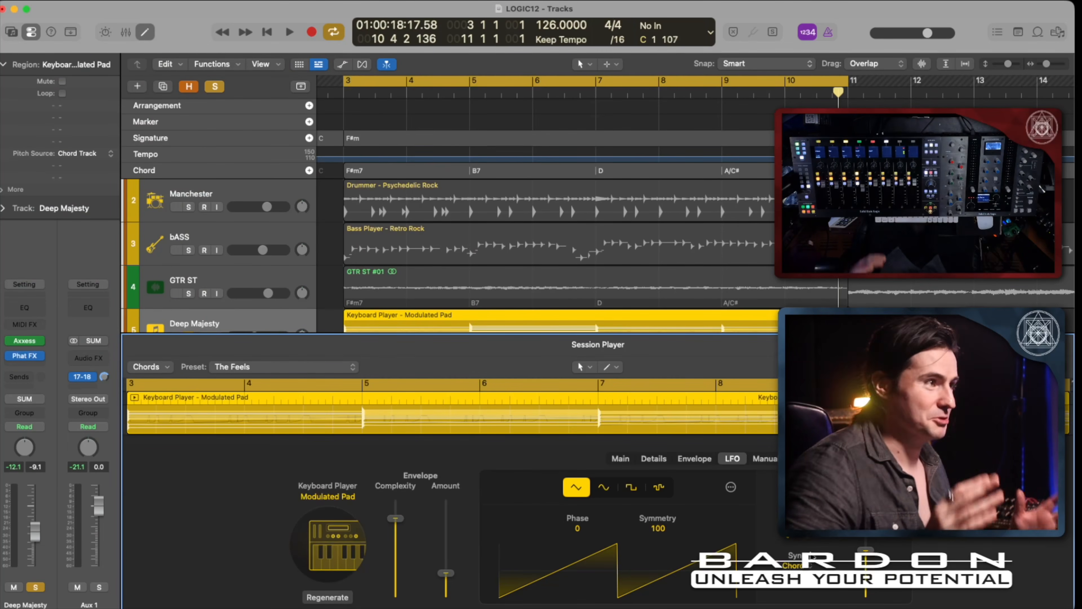
pyautogui.click(811, 551)
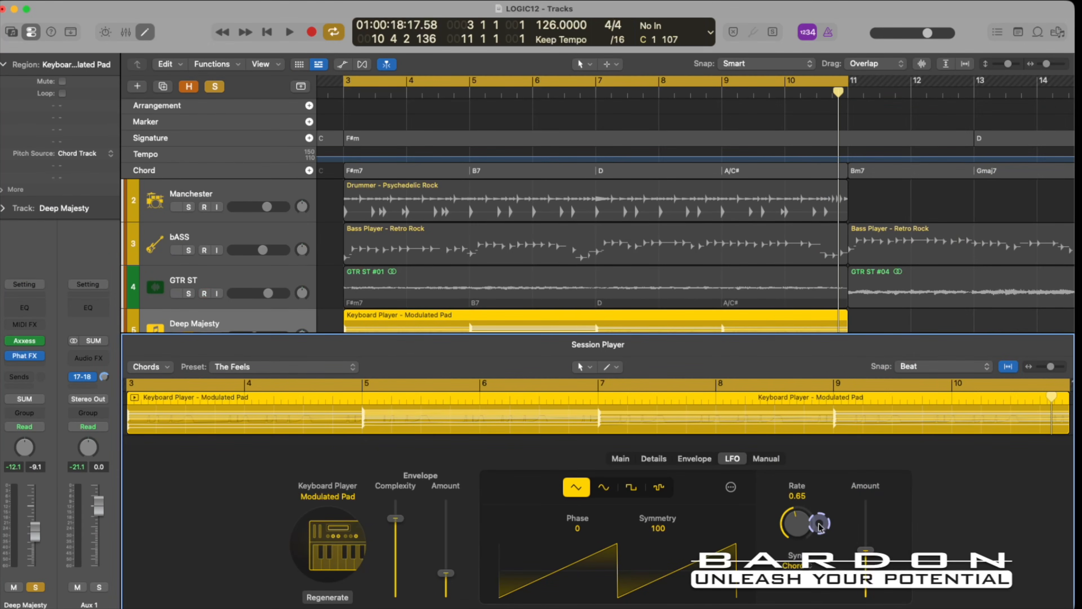
pyautogui.press('shift+super')
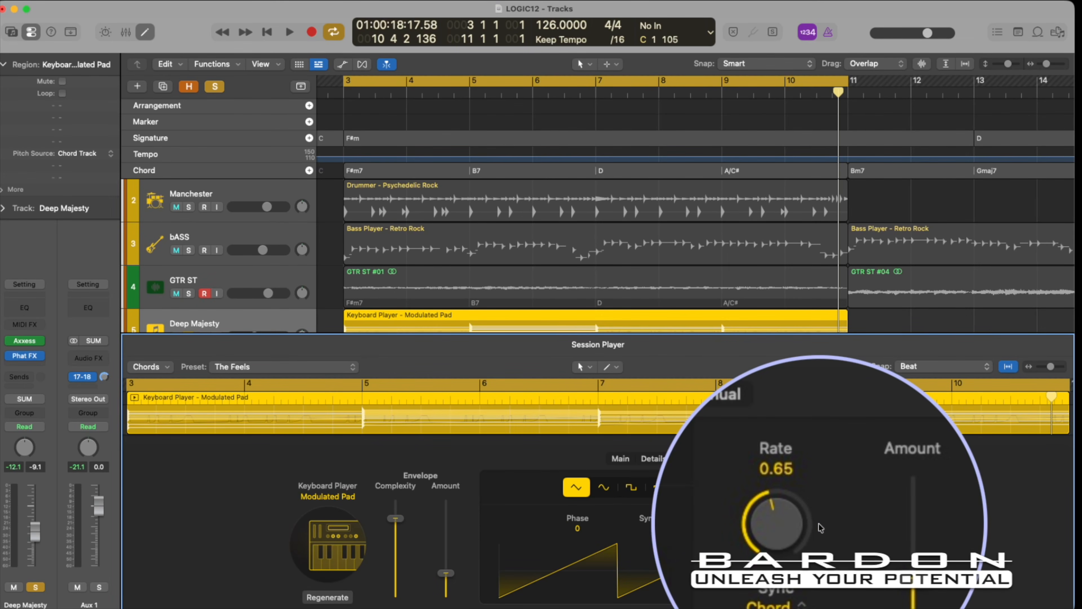
pyautogui.press('super')
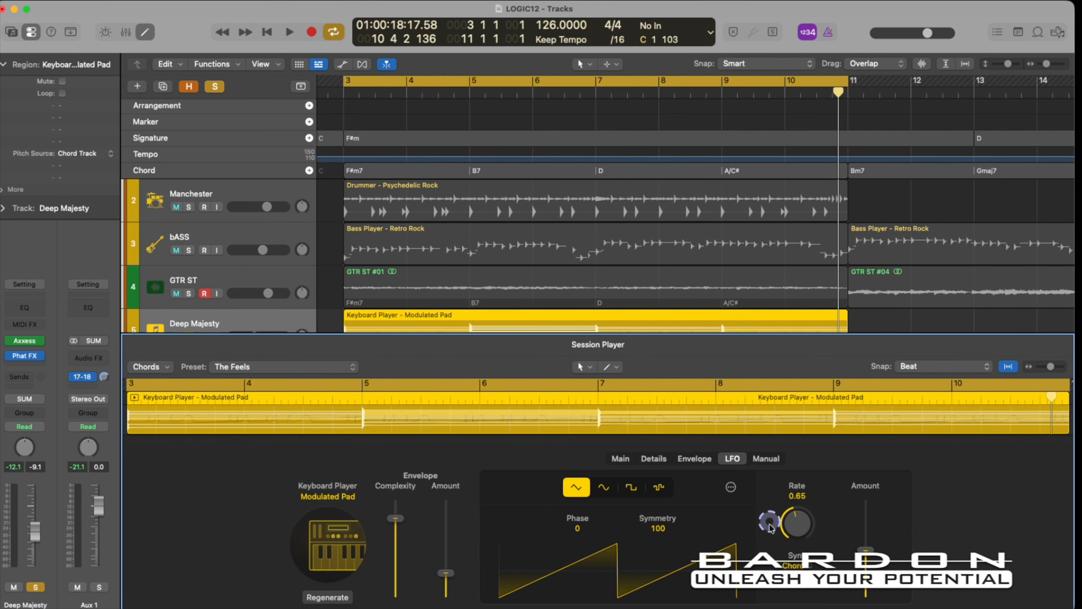
pyautogui.click(809, 566)
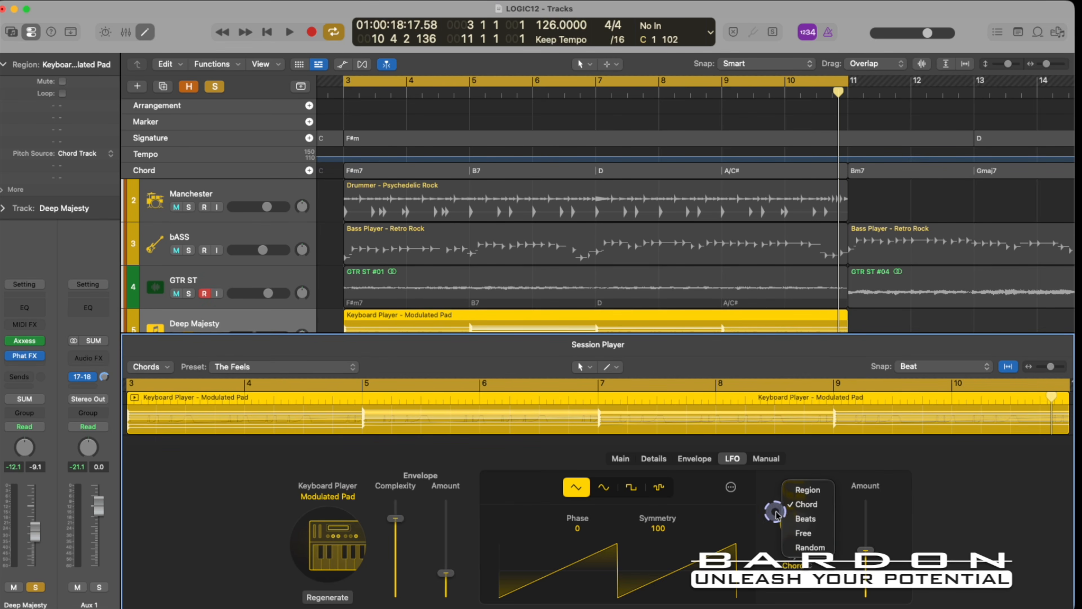
pyautogui.click(811, 508)
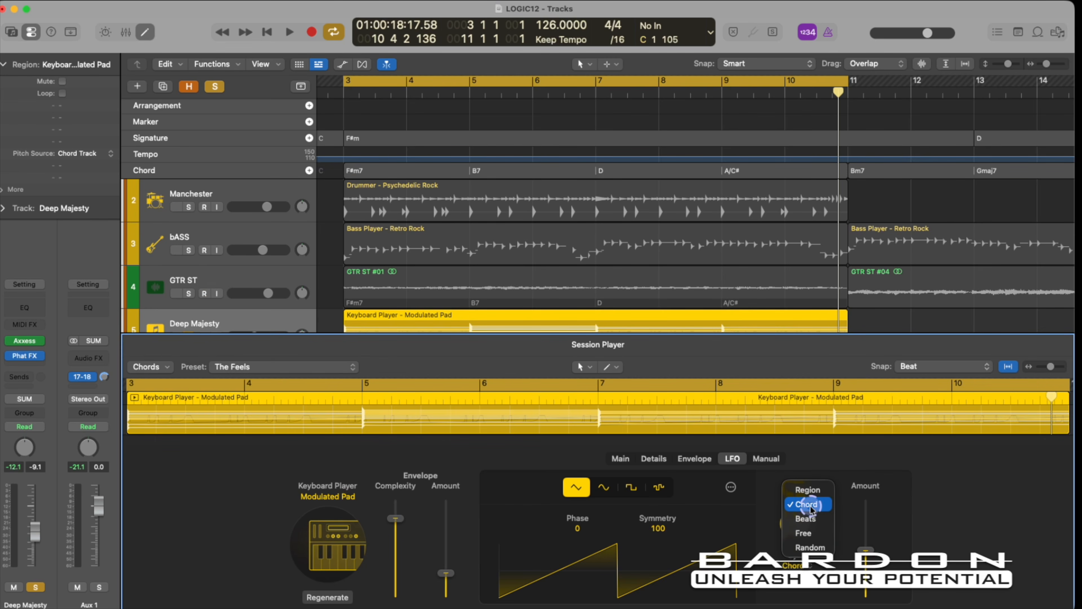
pyautogui.click(761, 524)
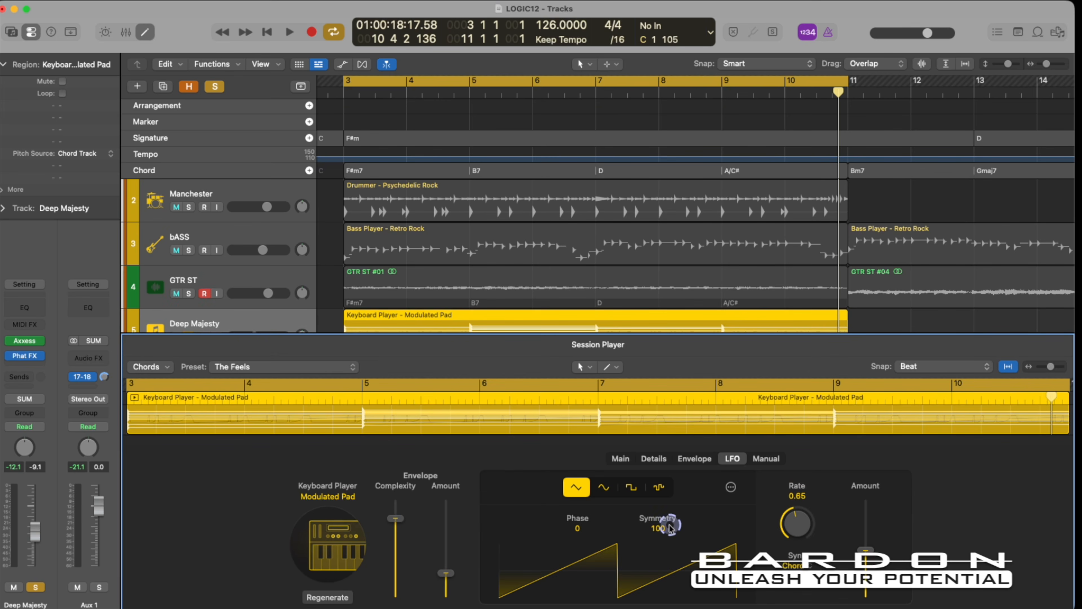
# Try the LFO with a symmetry of 20 and a shifted phase, restoring symmetry to 100 and phase to 0.
pyautogui.moveTo(663, 513); pyautogui.dragTo(662, 560)
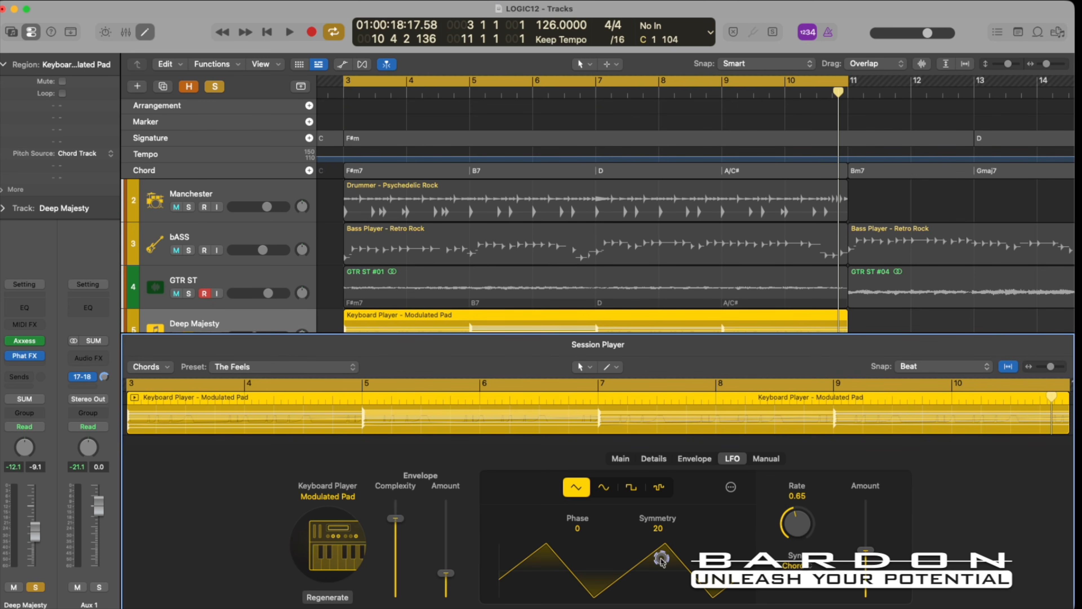
pyautogui.moveTo(661, 560); pyautogui.dragTo(670, 477)
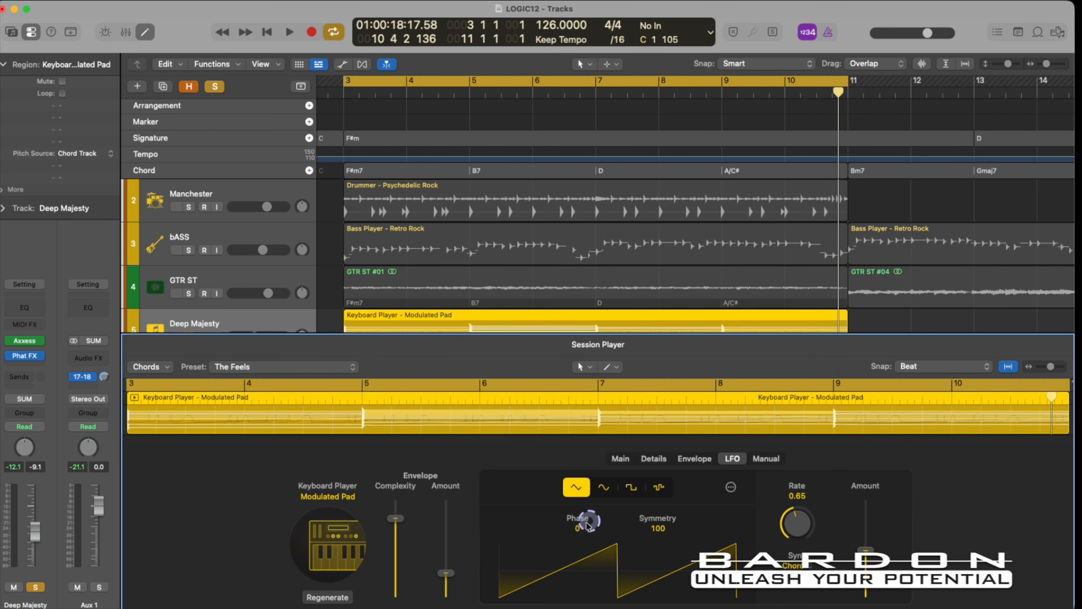
pyautogui.moveTo(577, 533); pyautogui.dragTo(577, 550)
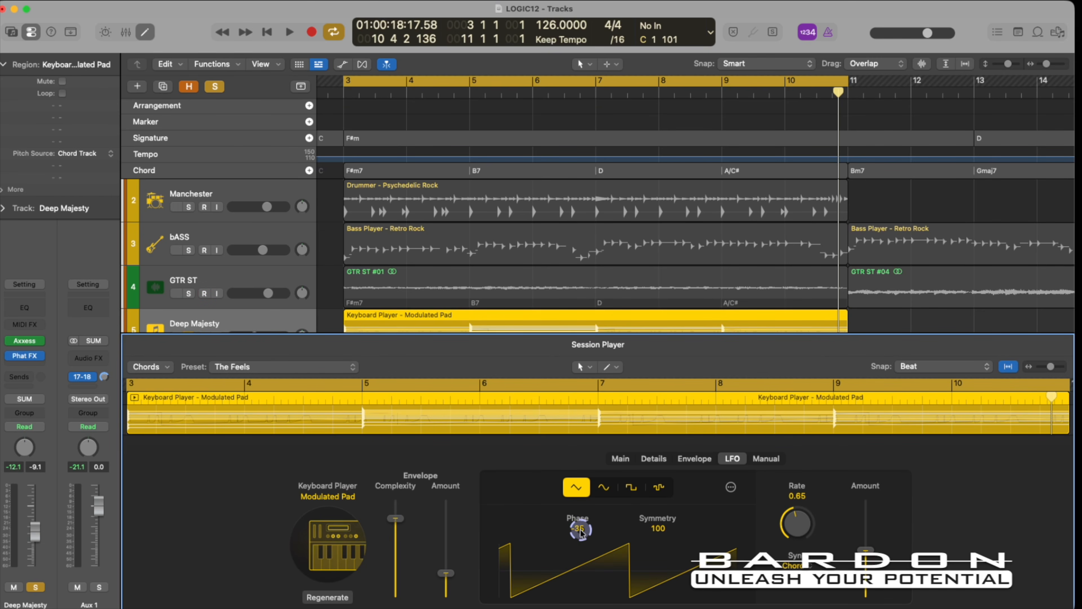
pyautogui.keyDown('alt'); pyautogui.click(580, 532); pyautogui.keyUp('alt')
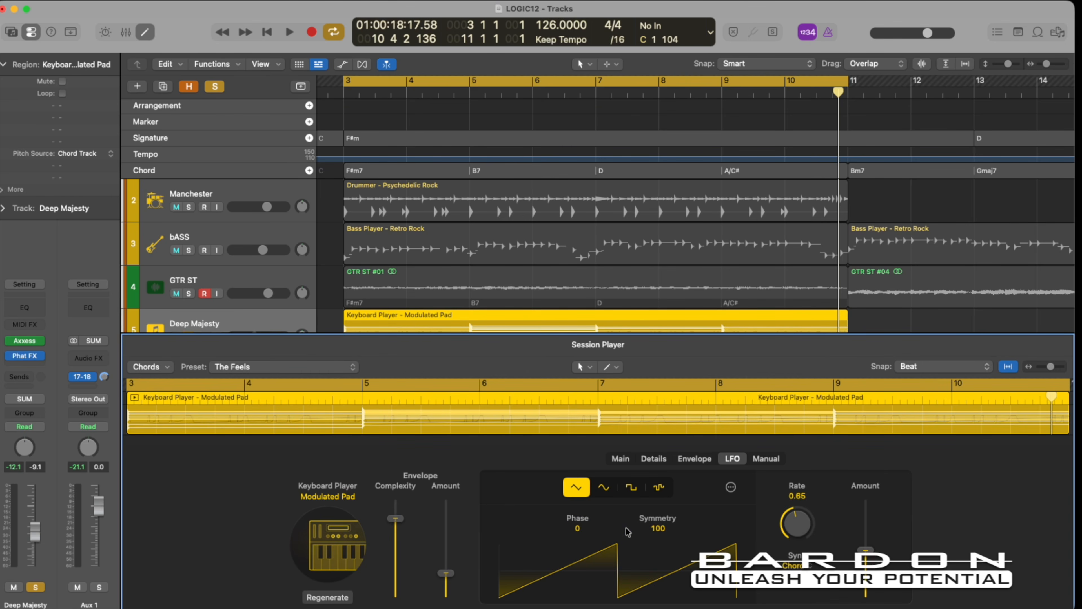
# Choose the sine waveform for the LFO and play the loop with the Axxess window shown.
pyautogui.click(605, 489)
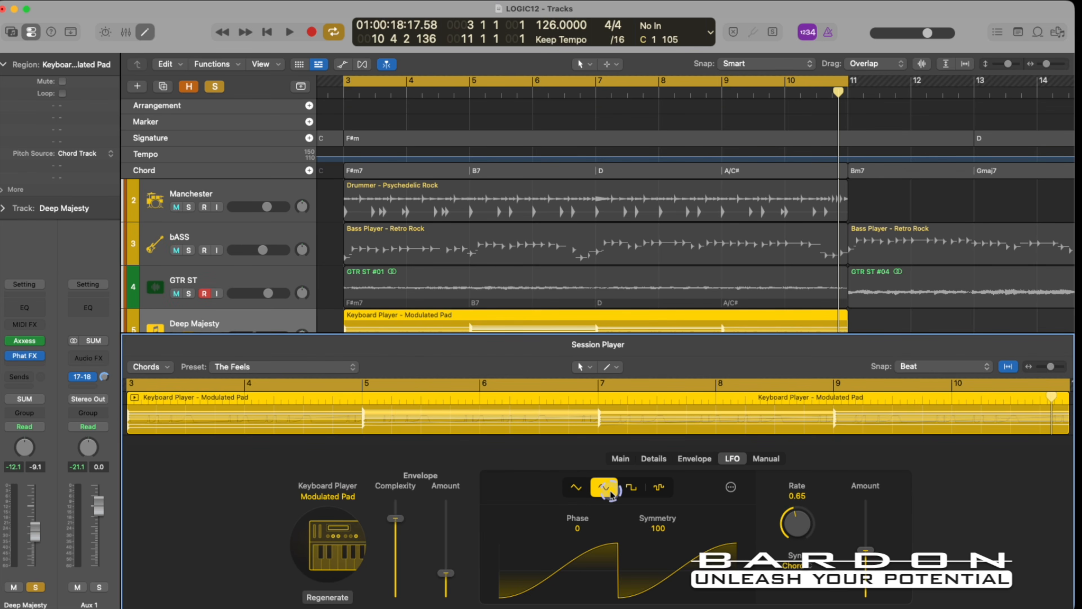
pyautogui.press('space')
pyautogui.press('v')
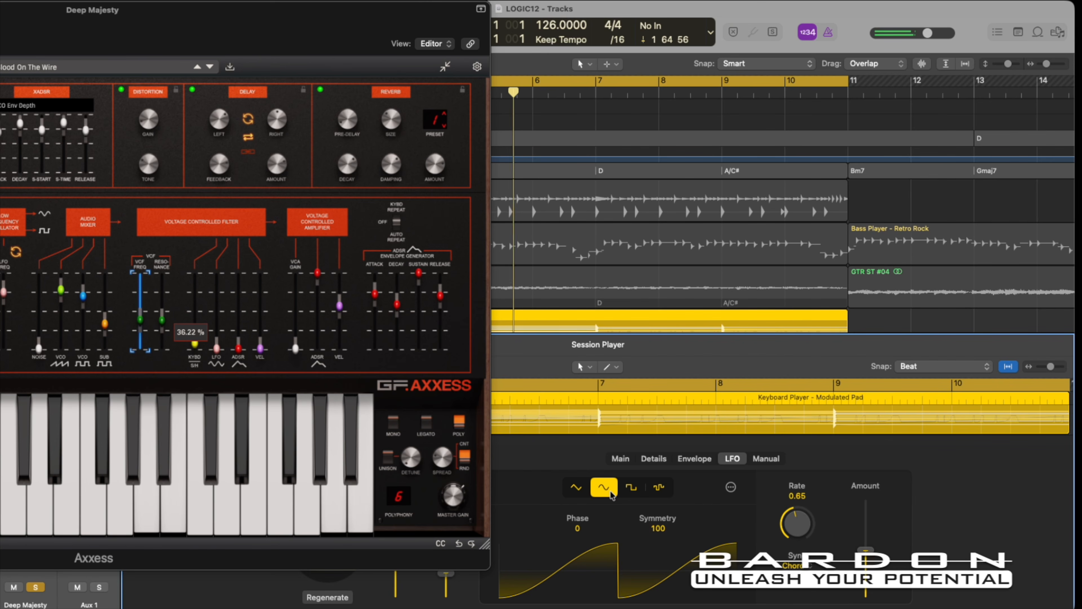
# Audition the square LFO waveform with a symmetry of 23 and the stepped random waveform, and stop playback.
pyautogui.click(632, 488)
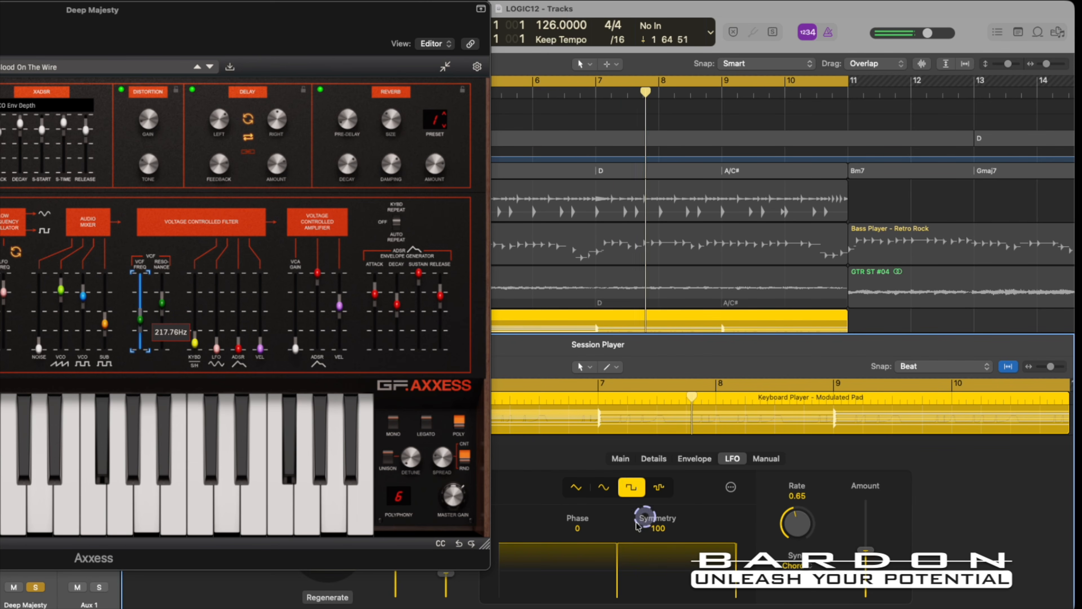
pyautogui.moveTo(657, 542); pyautogui.dragTo(663, 582)
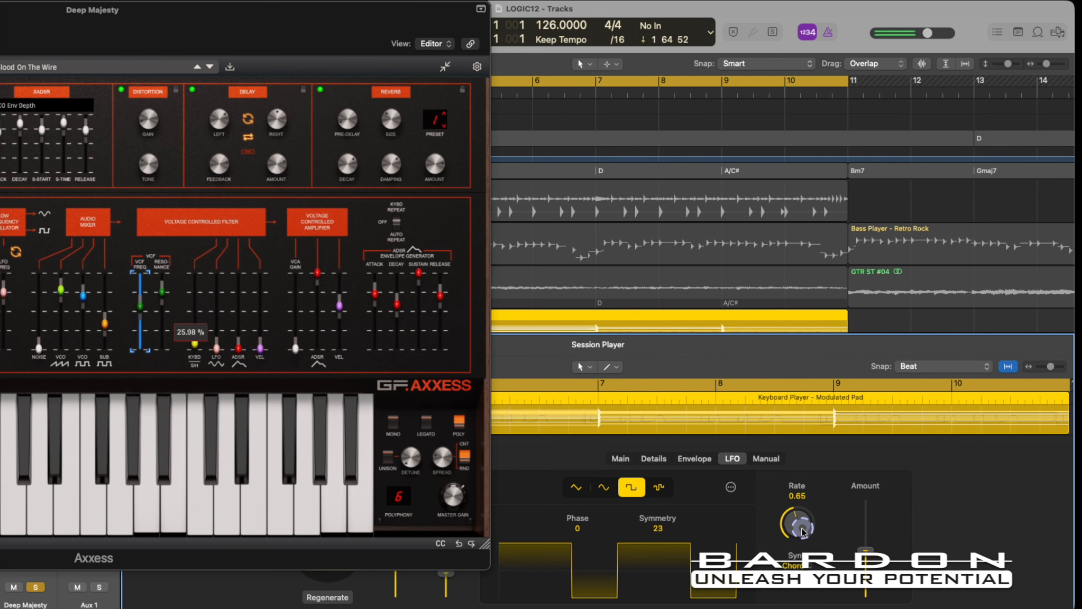
pyautogui.click(659, 488)
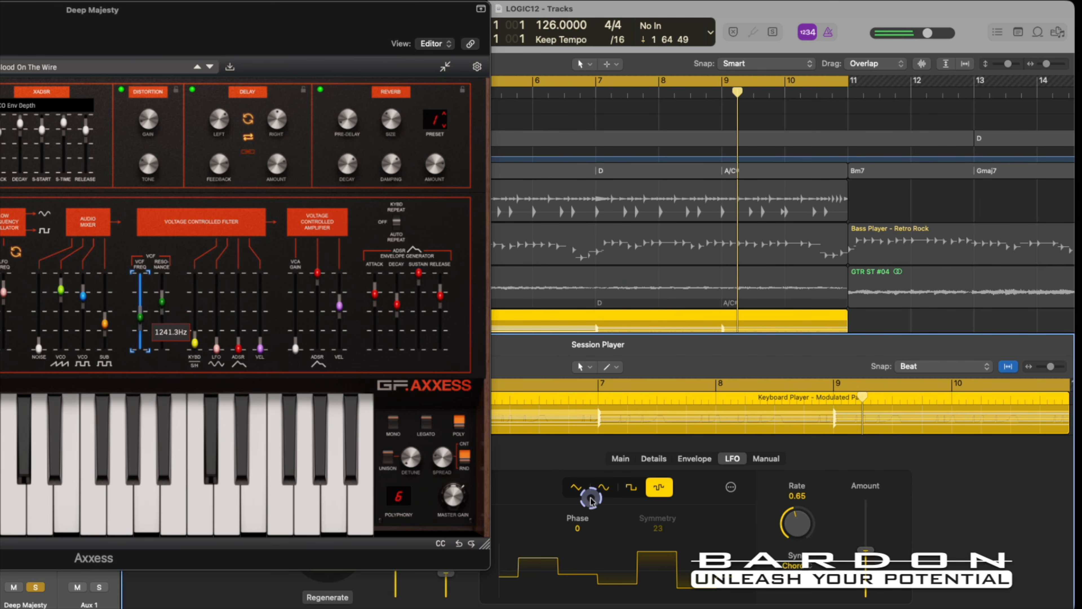
pyautogui.press('space')
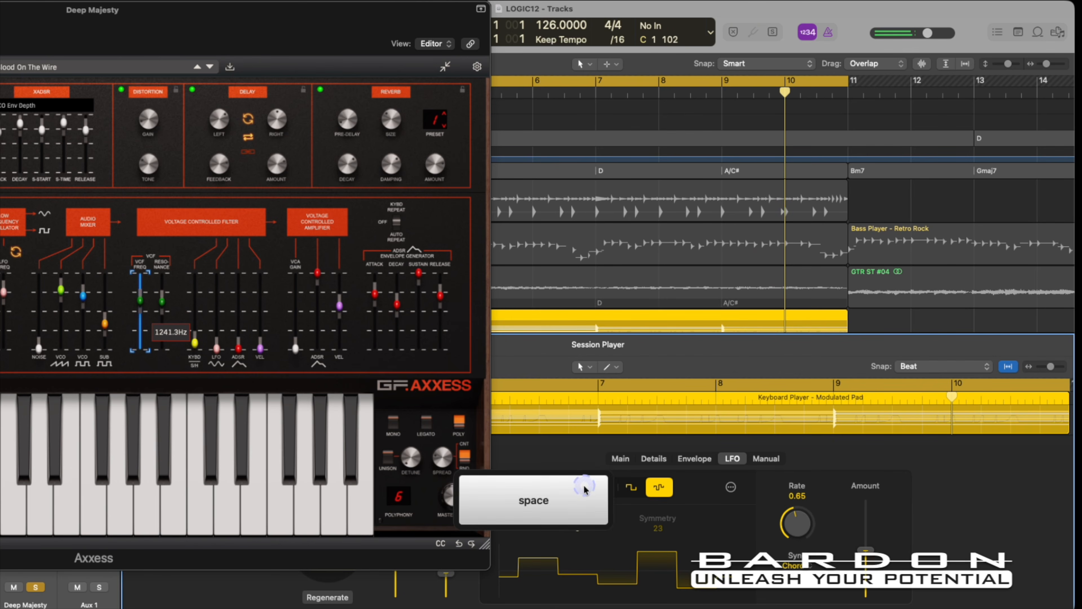
# Restore the triangle LFO's symmetry to 100, compare it with the sine waveform and choose the square waveform.
pyautogui.click(578, 490)
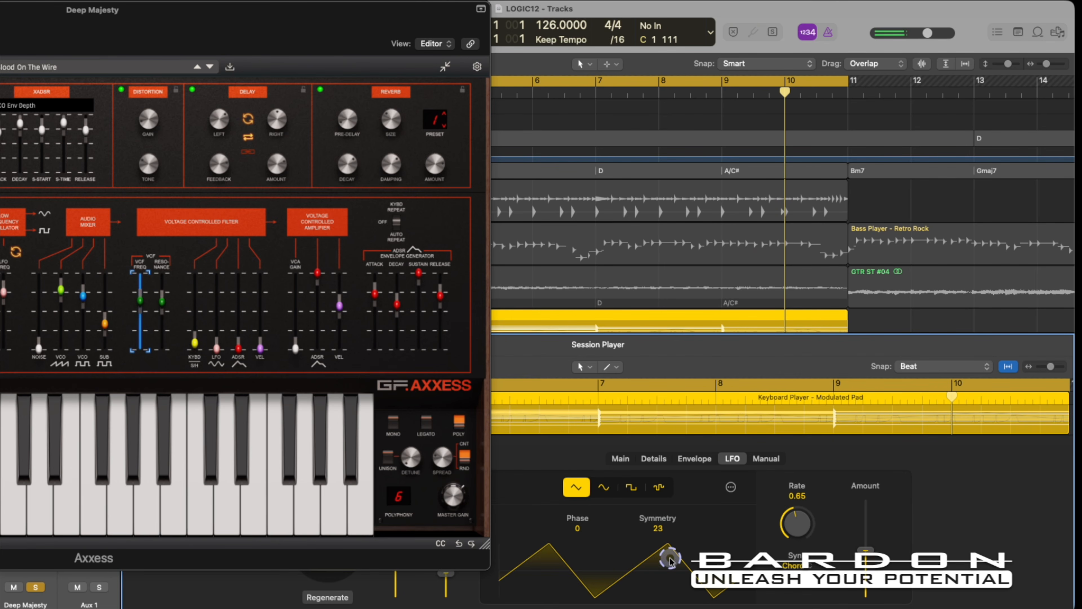
pyautogui.moveTo(656, 528); pyautogui.dragTo(656, 490)
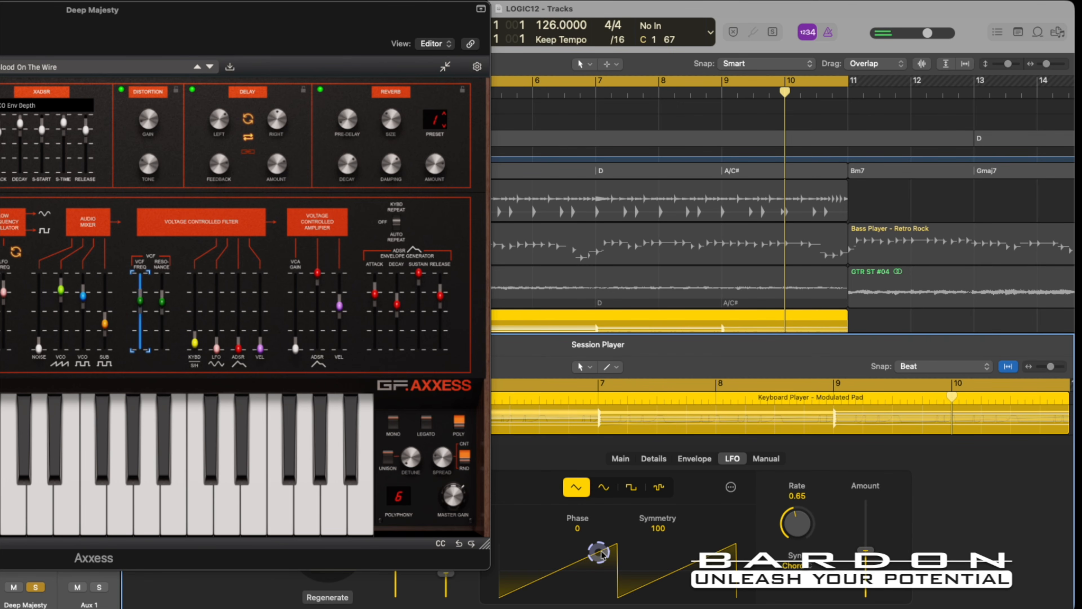
pyautogui.click(608, 493)
pyautogui.click(601, 494)
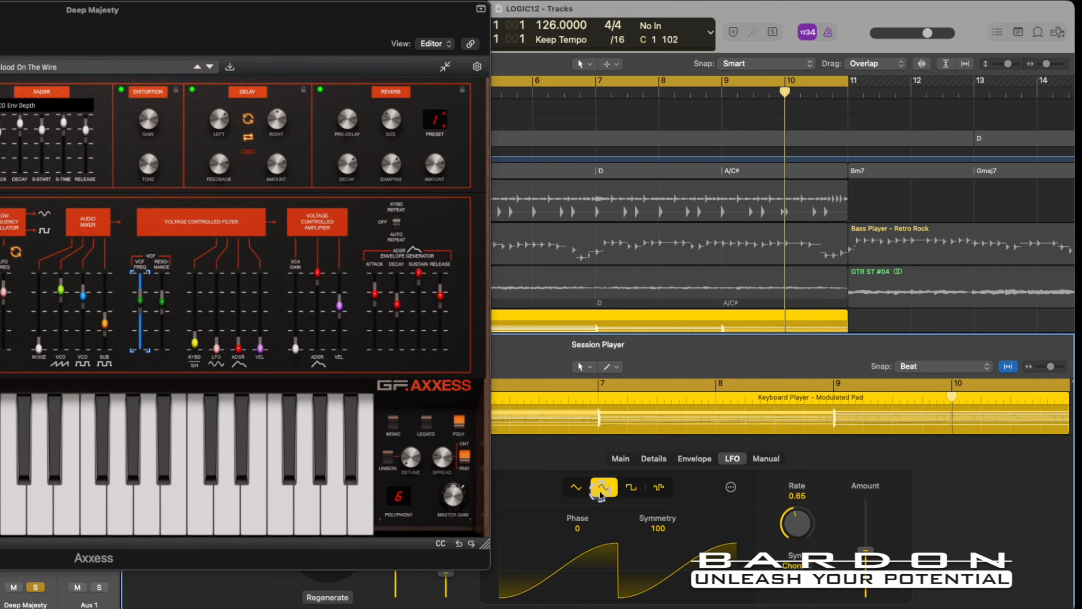
pyautogui.click(630, 488)
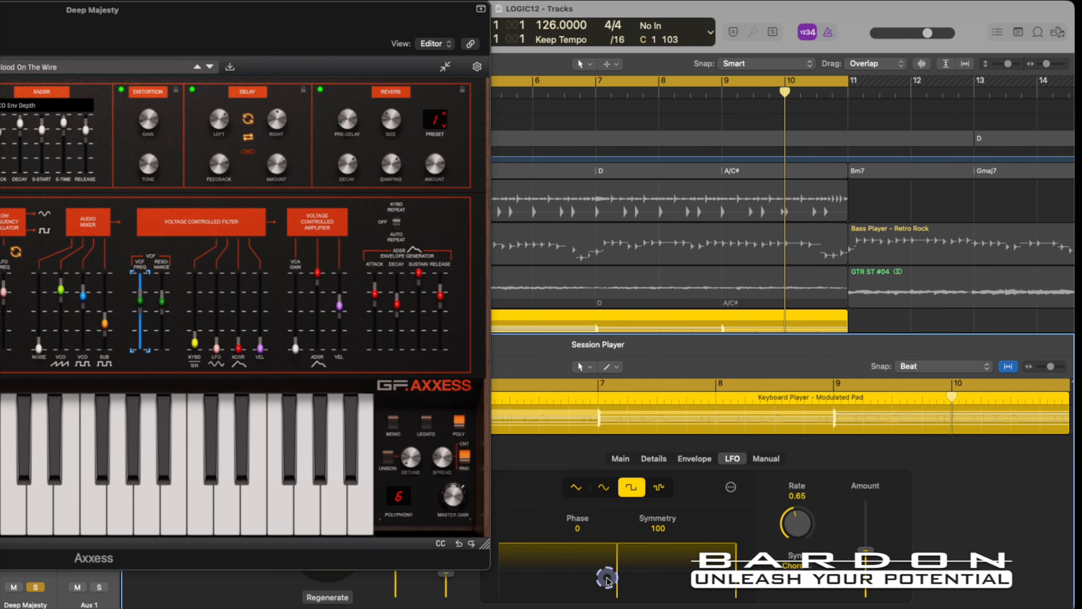
# Close the Axxess window and the Session Player editor, and take the Deep Majesty track out of solo.
pyautogui.click(659, 488)
pyautogui.click(635, 488)
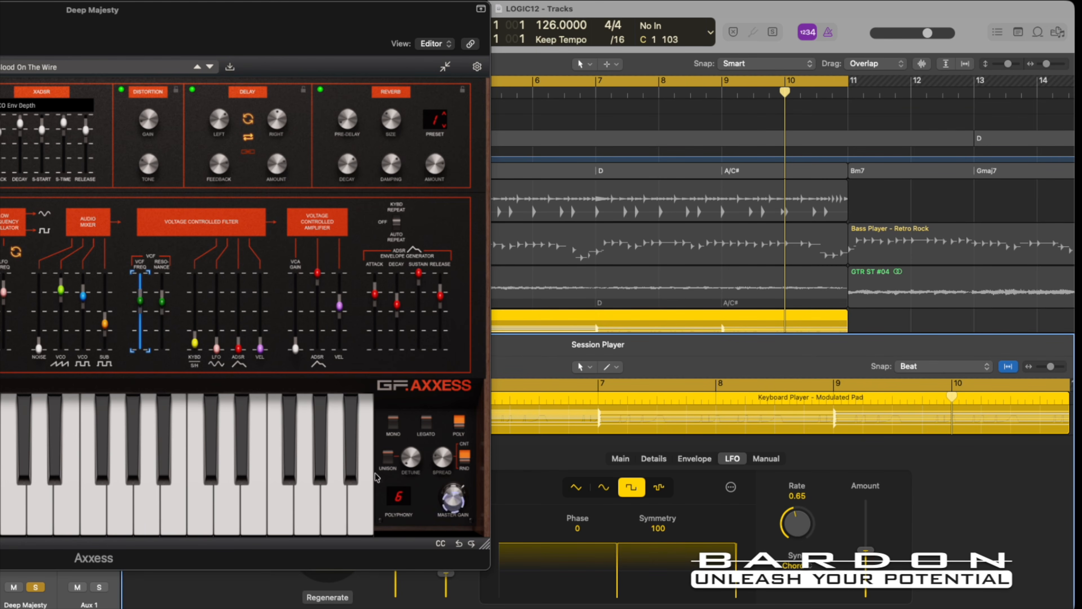
pyautogui.moveTo(72, 43); pyautogui.dragTo(334, 45)
pyautogui.click(0, 12)
pyautogui.press('e')
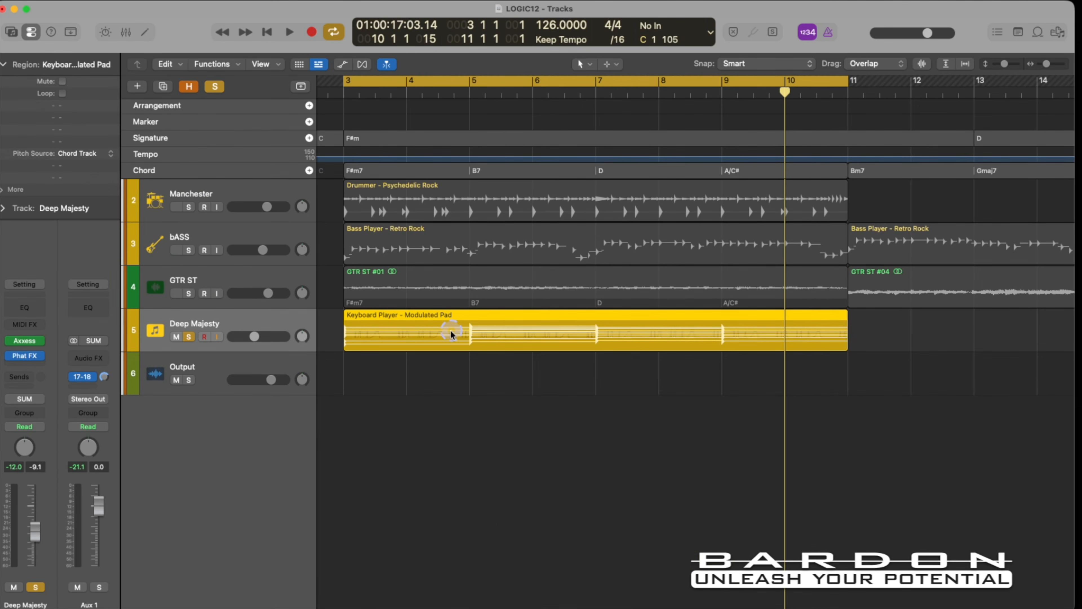
pyautogui.press('s')
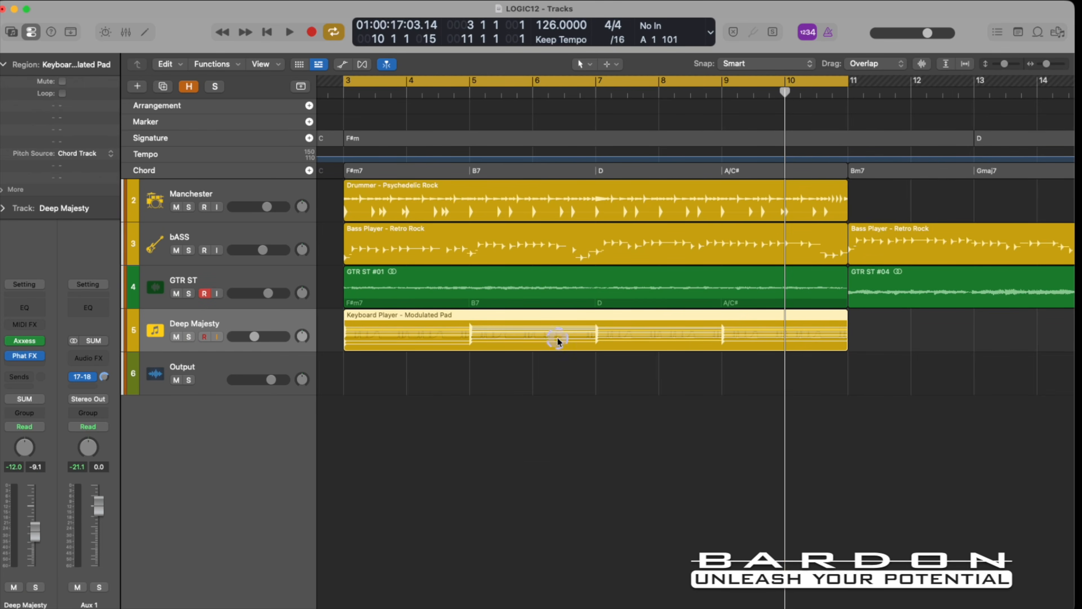
# Add two more Psychedelic Rock drummer regions to the Manchester track, from bar 11 to 19 and from bar 19 to 27.
pyautogui.scroll(-2, 560, 337)
pyautogui.scroll(-10, 561, 340)
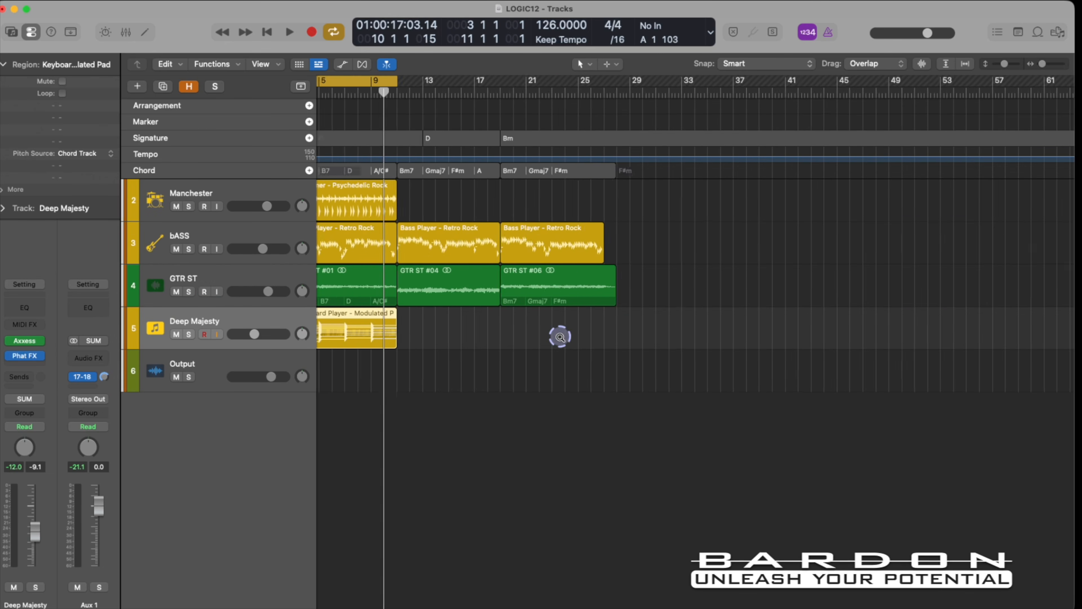
pyautogui.click(389, 199)
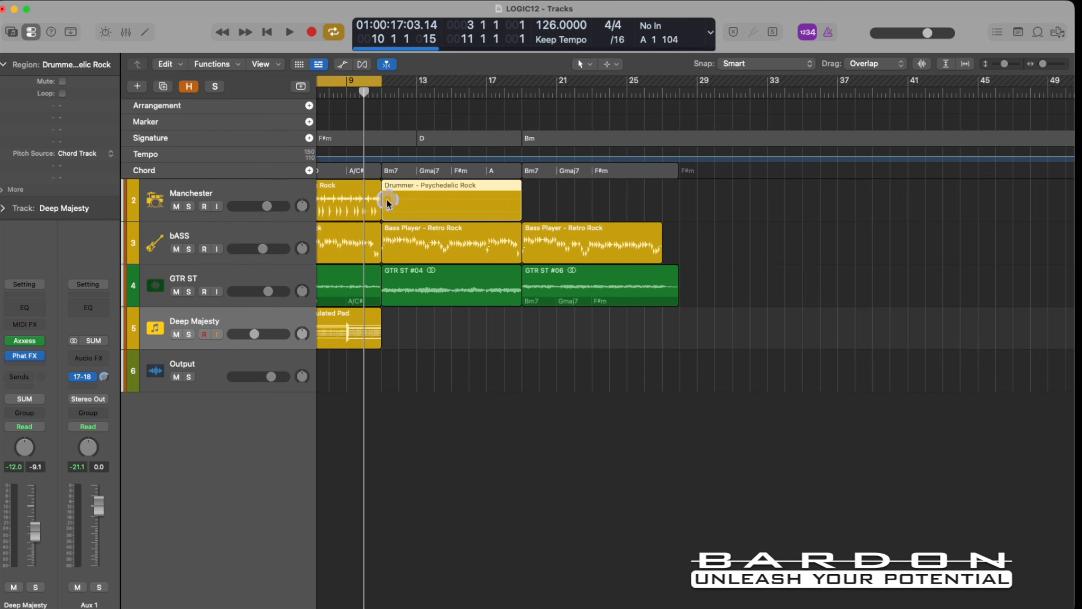
pyautogui.click(530, 201)
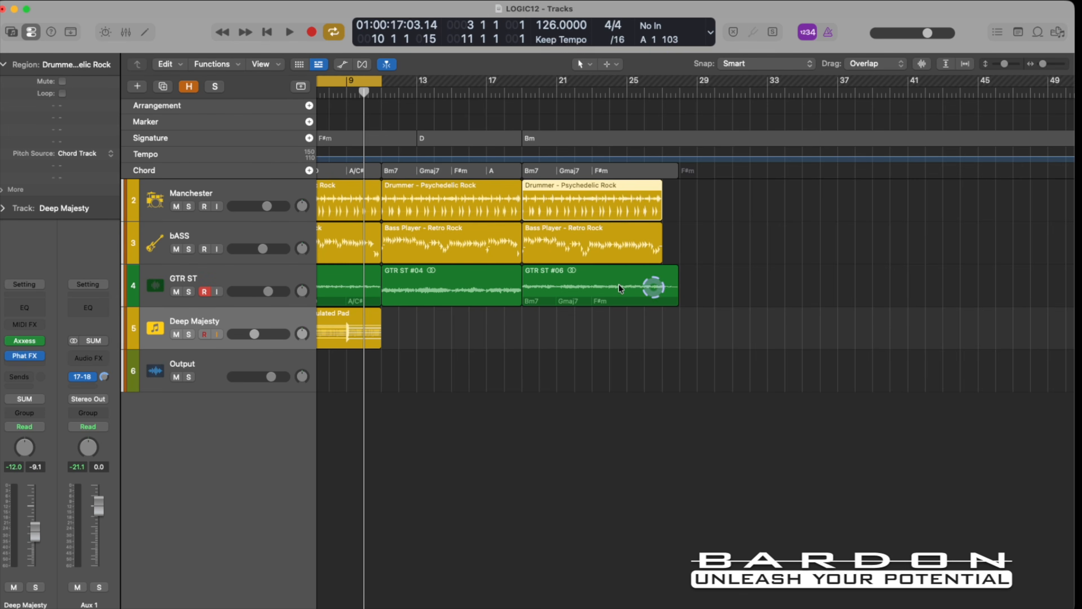
# Add two more Modulated Pad keyboard regions to the Deep Majesty track, filling bars 11 to 19 and 19 to 27.
pyautogui.hscroll(-5, 616, 273)
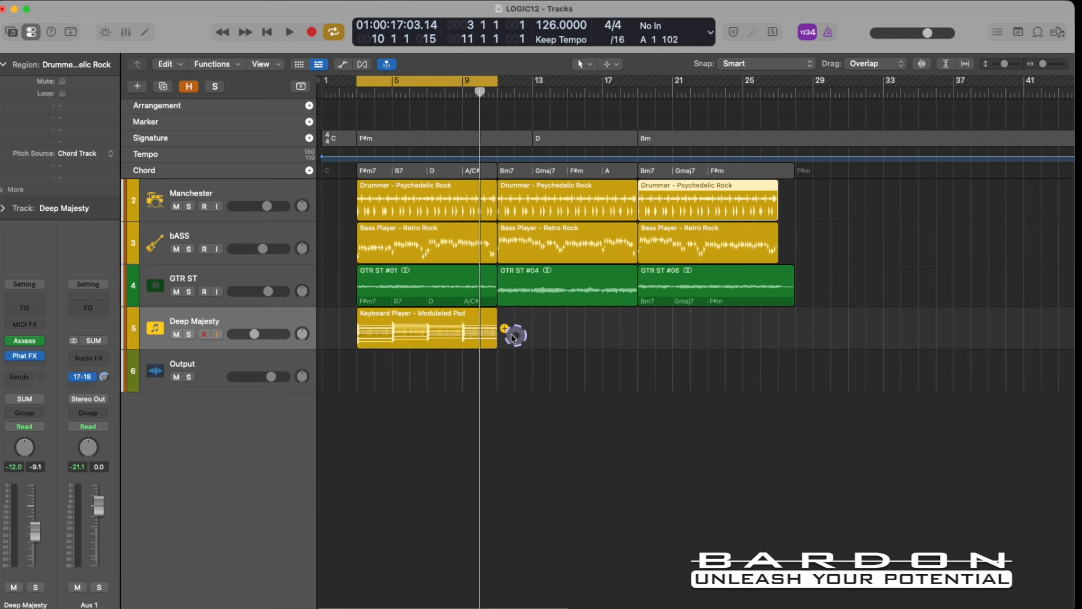
pyautogui.click(476, 322)
pyautogui.click(503, 329)
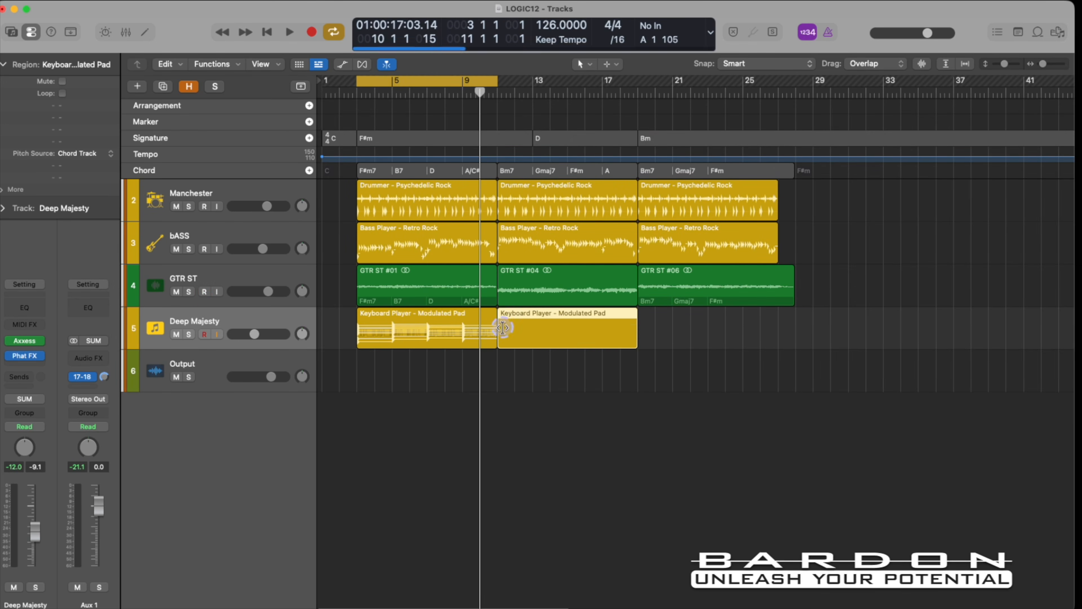
pyautogui.click(636, 327)
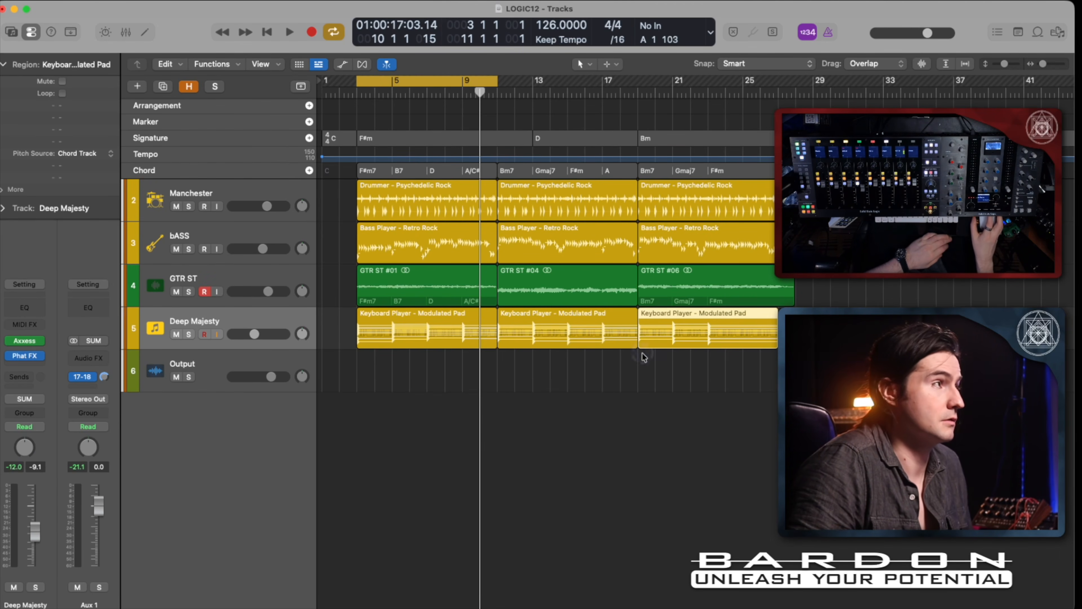
pyautogui.hscroll(3, 644, 357)
pyautogui.hscroll(-2, 621, 393)
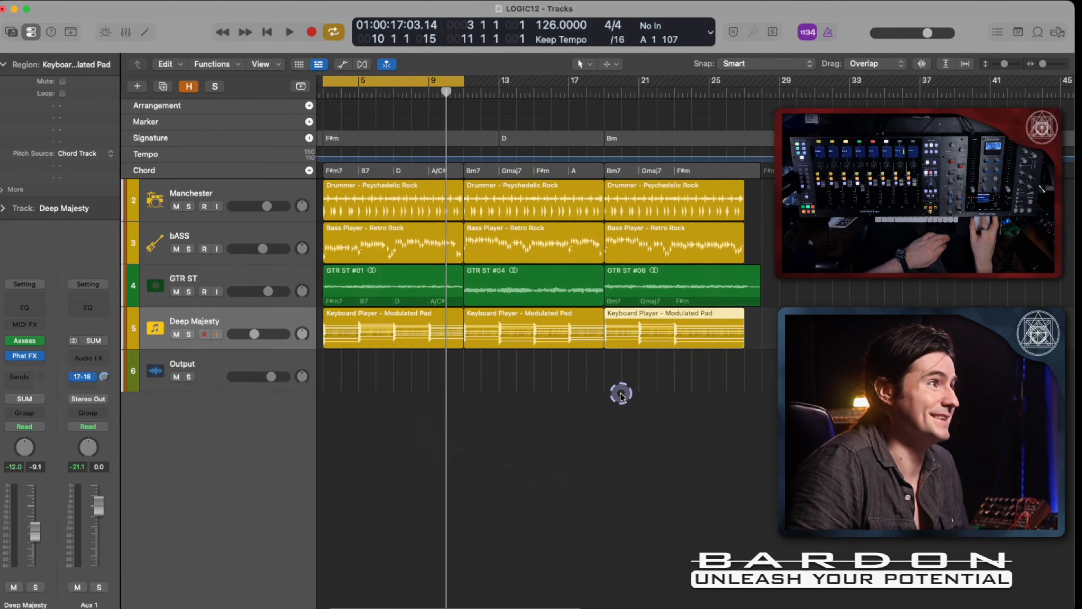